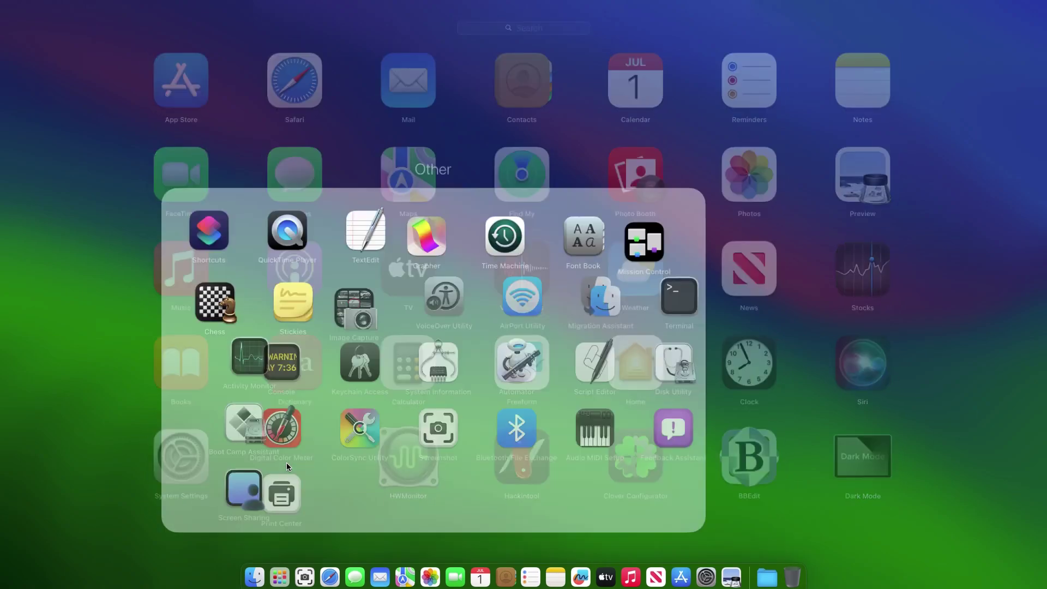
- Run csrutil status in Terminal and confirm the custom SIP configuration with Kext Signing disabled
{"action": "left_click", "coordinate": [860, 182]}
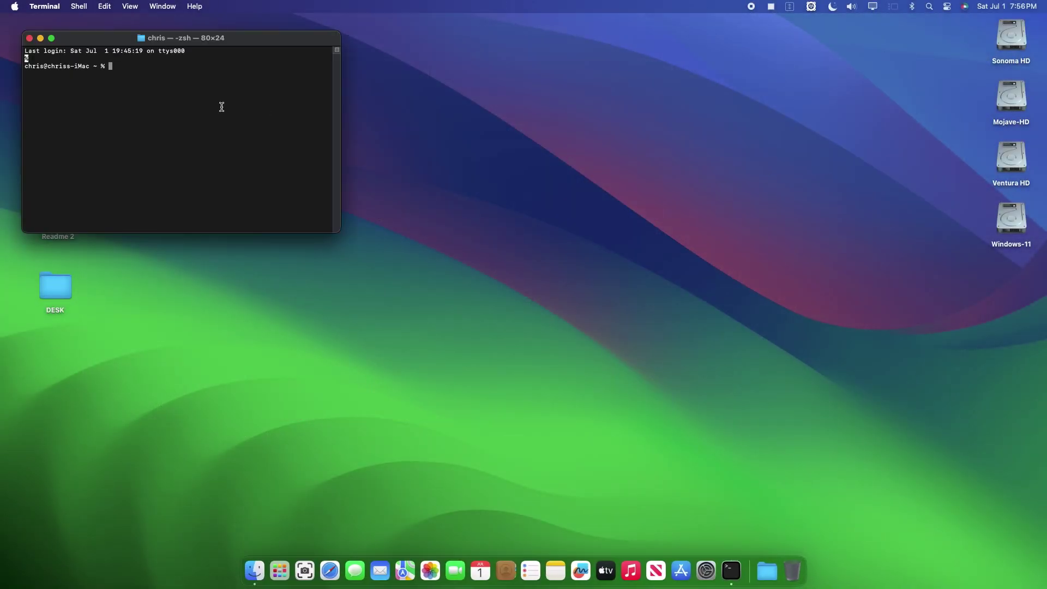
{"action": "type", "text": "c"}
{"action": "type", "text": "srutil status"}
{"action": "key", "text": "Return"}
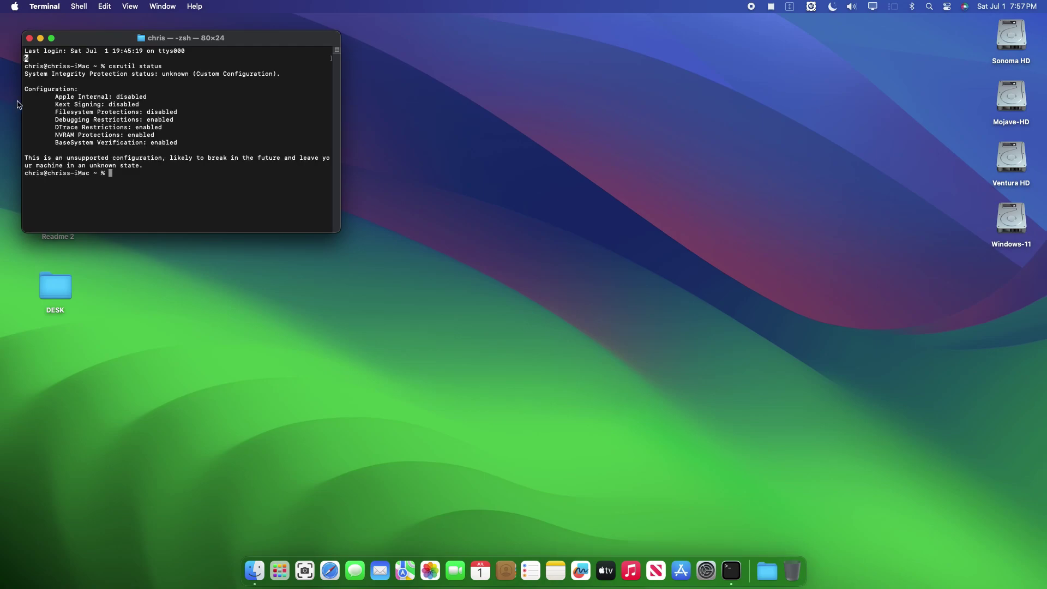
{"action": "left_click_drag", "start_coordinate": [55, 96], "coordinate": [43, 121]}
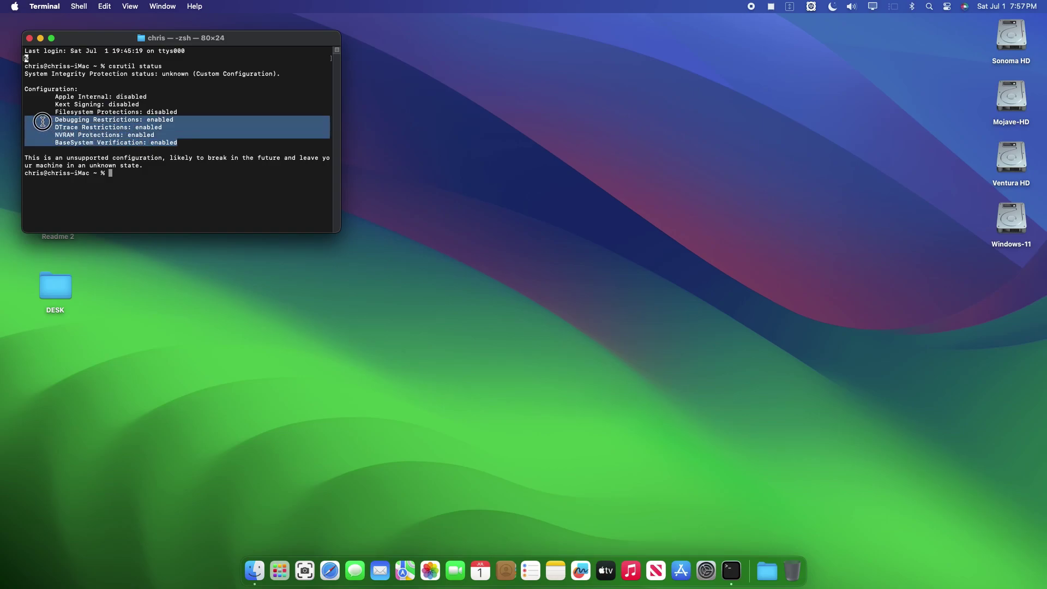
{"action": "left_click", "coordinate": [190, 136]}
- Close Terminal and open the full System Report from About This Mac
{"action": "left_click", "coordinate": [29, 38]}
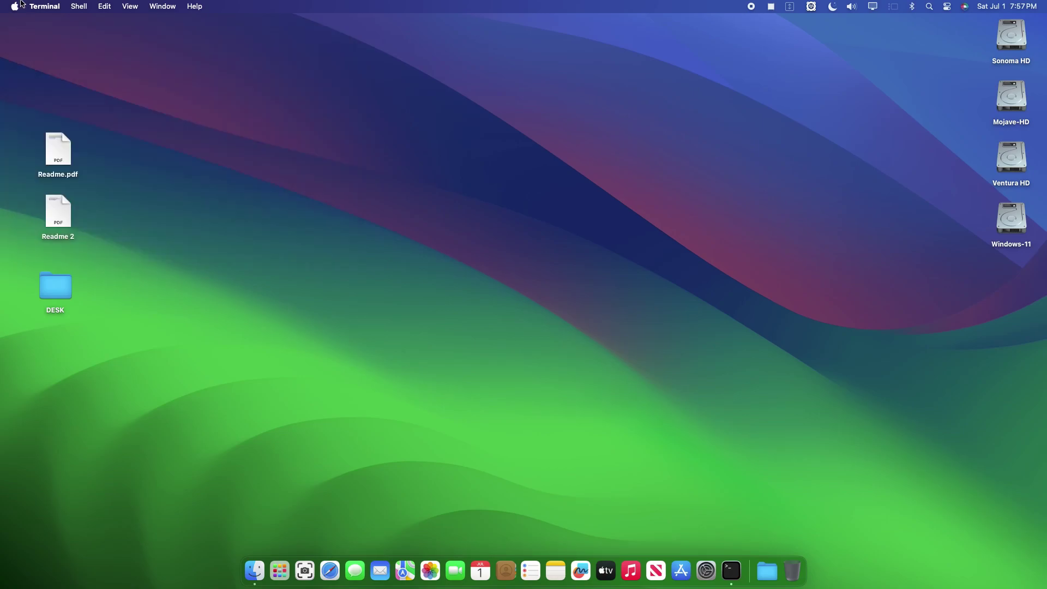
{"action": "left_click", "coordinate": [14, 6]}
{"action": "left_click", "coordinate": [20, 25]}
{"action": "left_click", "coordinate": [536, 321]}
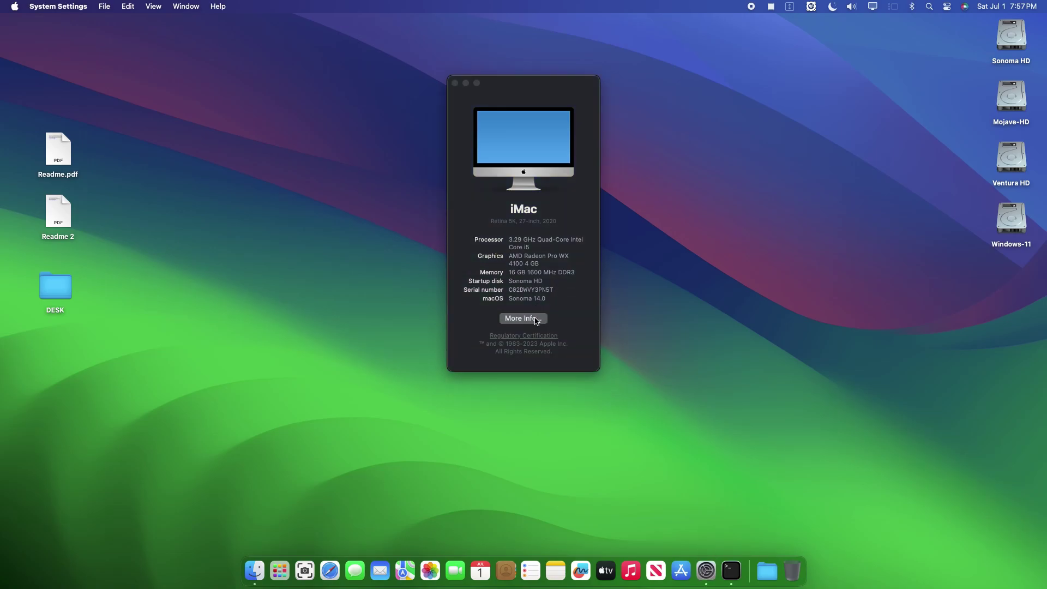
{"action": "scroll", "coordinate": [655, 349], "scroll_direction": "down", "scroll_amount": 5}
{"action": "left_click", "coordinate": [701, 411]}
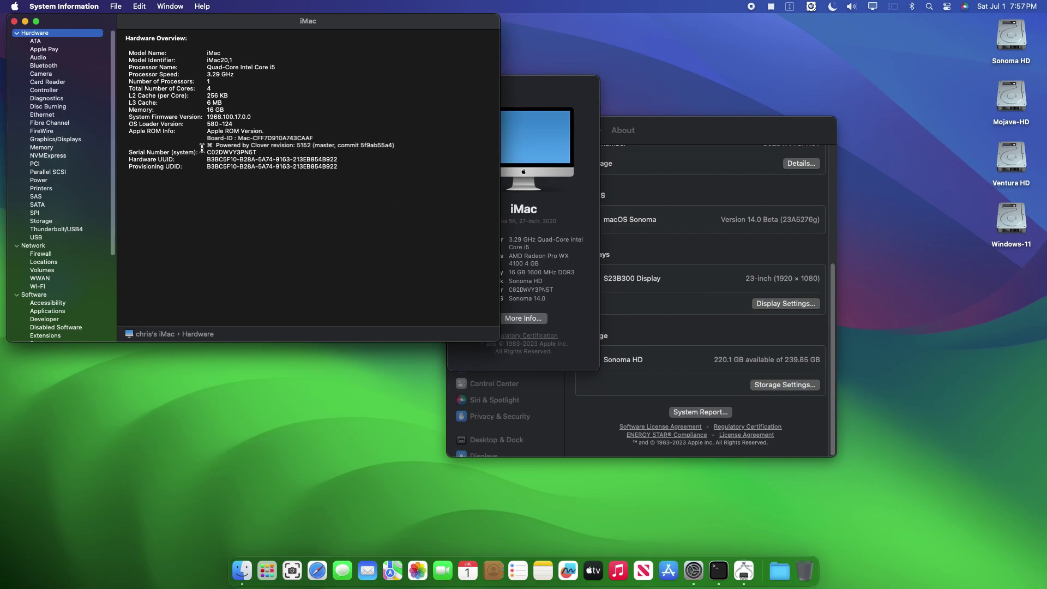
- Confirm the Hardware Overview shows the Mac is powered by Clover revision 5152
{"action": "left_click_drag", "start_coordinate": [127, 39], "coordinate": [351, 191]}
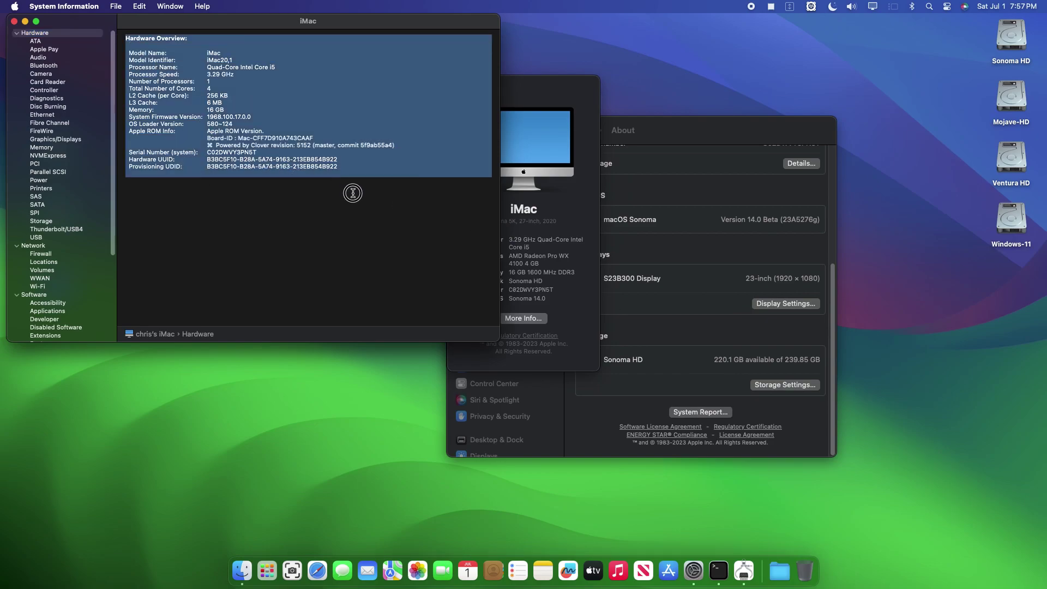
{"action": "left_click", "coordinate": [375, 166]}
{"action": "left_click_drag", "start_coordinate": [399, 145], "coordinate": [205, 145]}
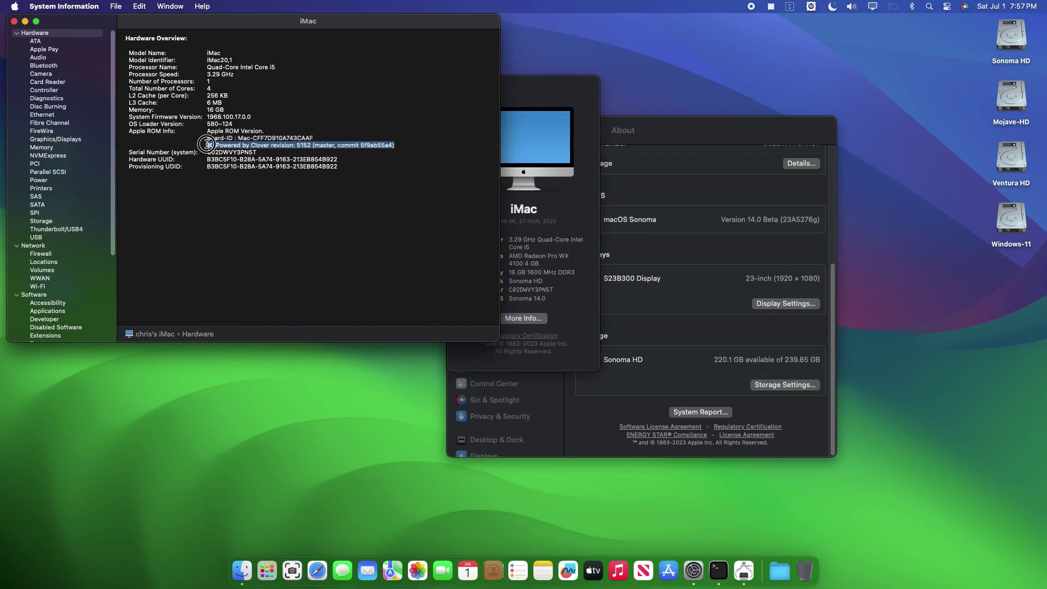
- Close System Information, About This Mac and System Settings
{"action": "left_click", "coordinate": [13, 21]}
{"action": "left_click", "coordinate": [458, 86]}
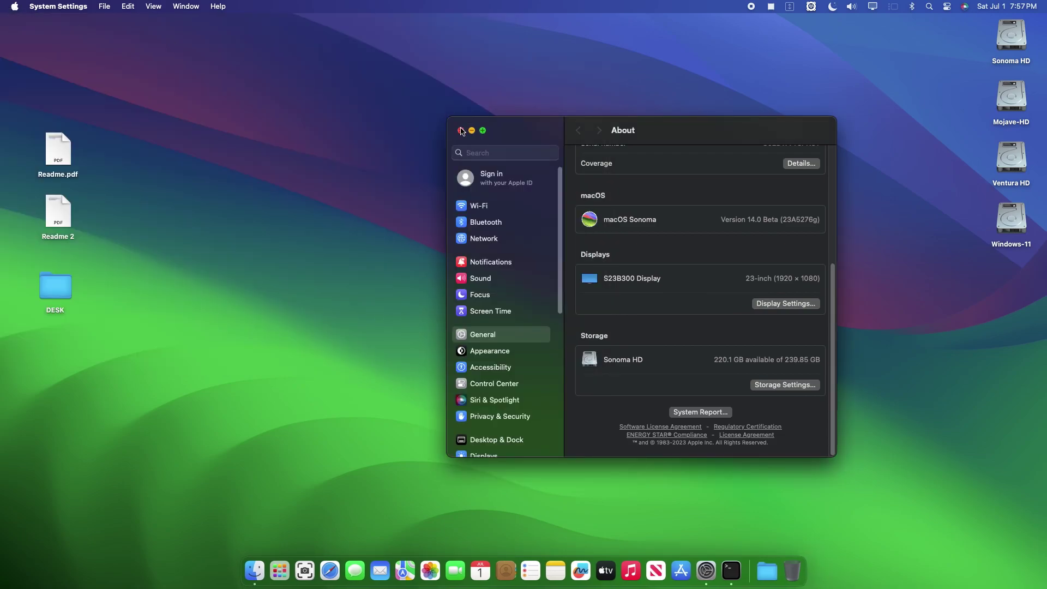
{"action": "left_click", "coordinate": [460, 130]}
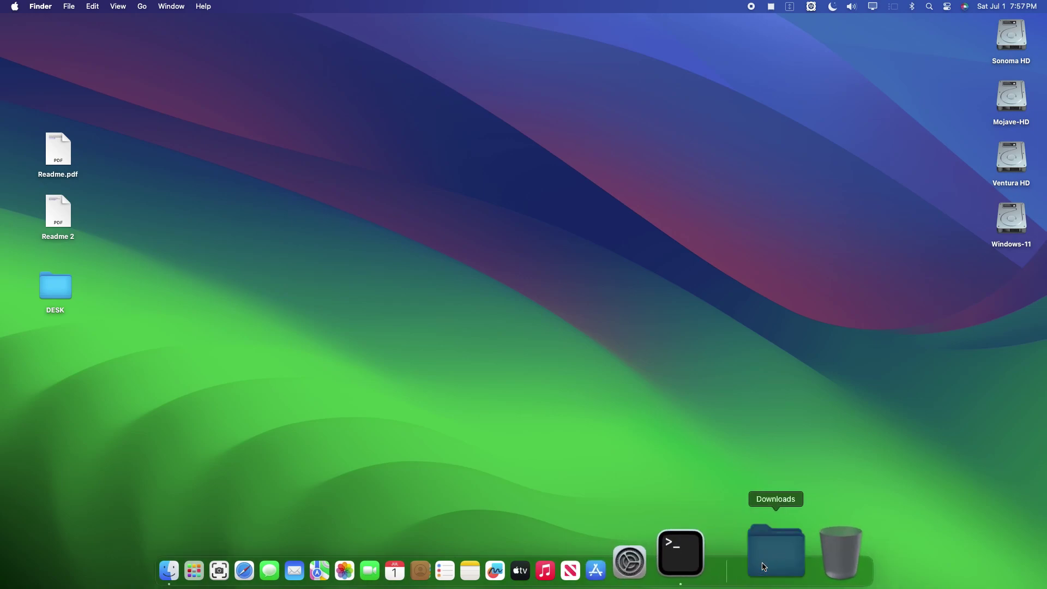
- Open the Notarized driver folder from Downloads and its Guide Readme.pdf
{"action": "left_click", "coordinate": [769, 553]}
{"action": "left_click", "coordinate": [775, 406]}
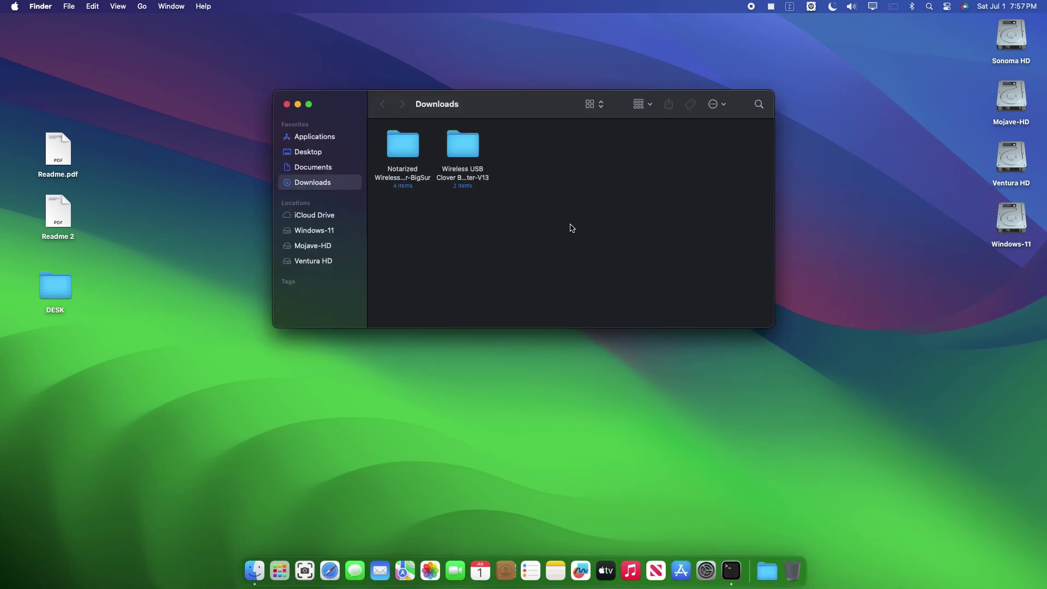
{"action": "double_click", "coordinate": [410, 148]}
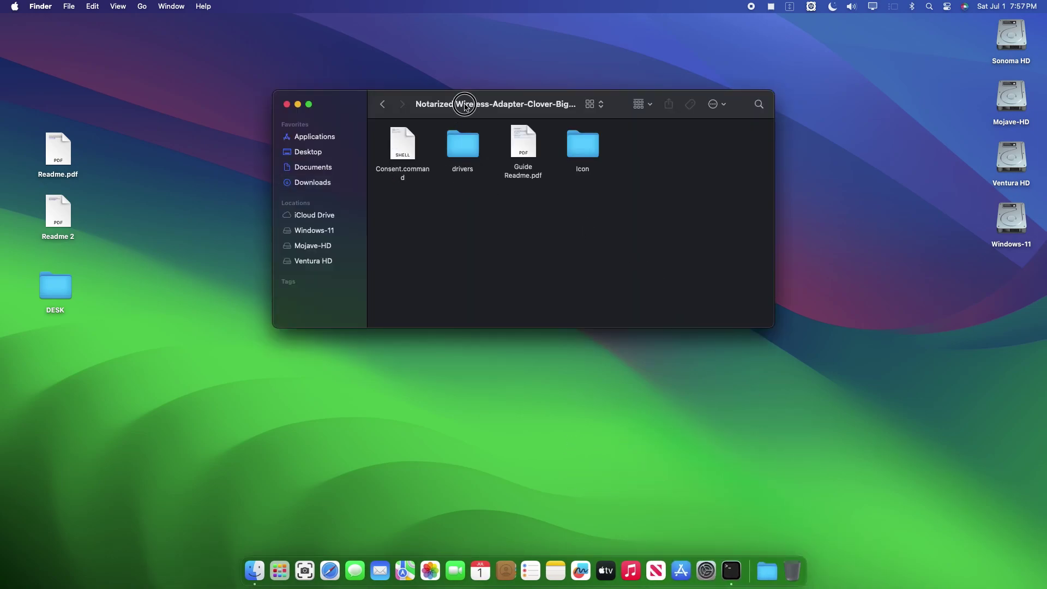
{"action": "left_click_drag", "start_coordinate": [463, 103], "coordinate": [476, 69]}
{"action": "double_click", "coordinate": [536, 108]}
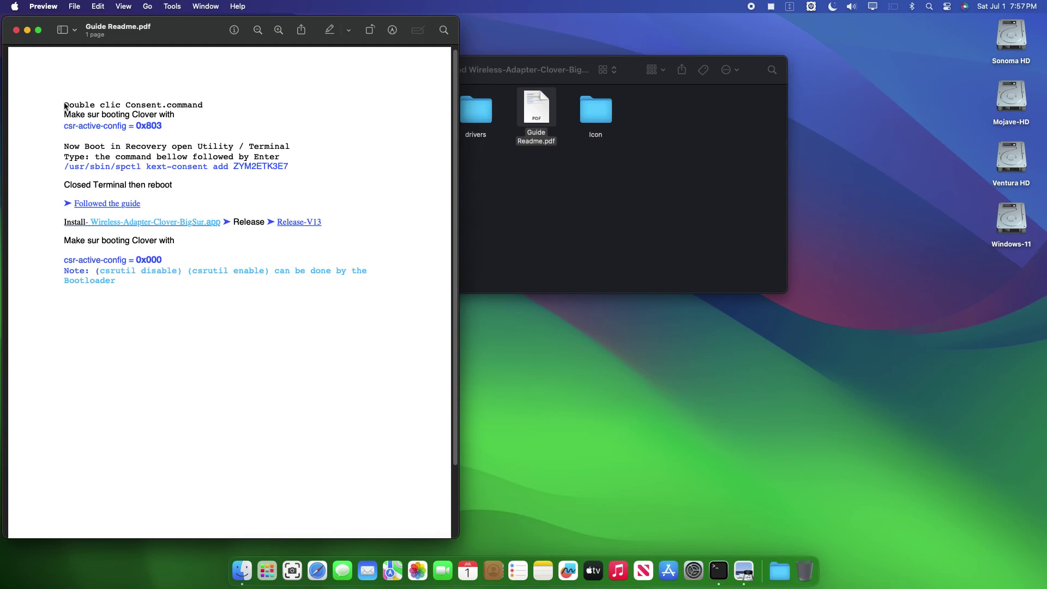
- Read the guide's steps, close it, and run Consent.command to enable kext consent
{"action": "left_click_drag", "start_coordinate": [63, 102], "coordinate": [125, 289]}
{"action": "left_click", "coordinate": [200, 323]}
{"action": "left_click_drag", "start_coordinate": [205, 103], "coordinate": [63, 104]}
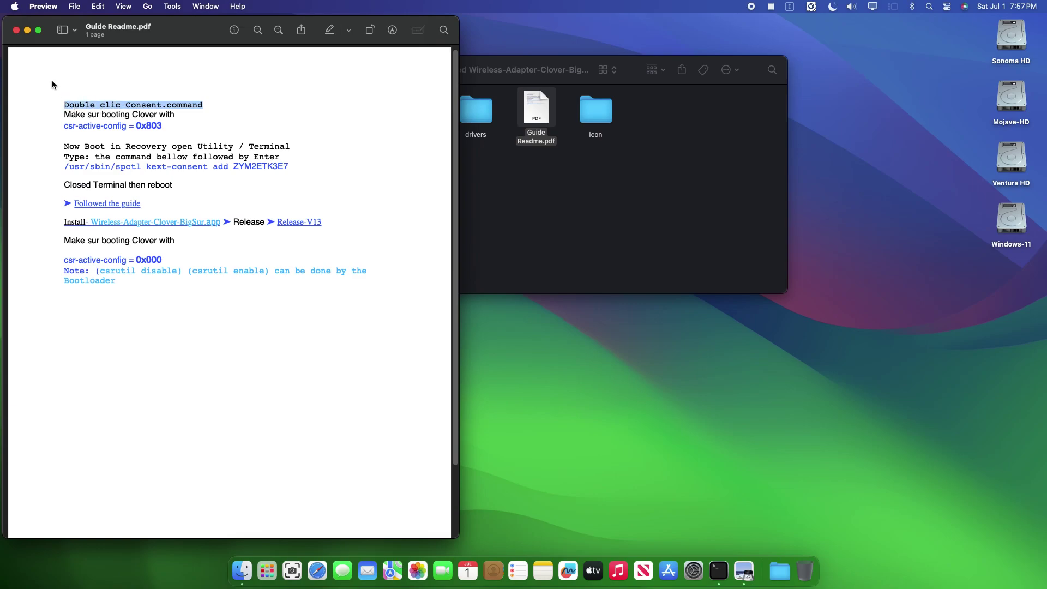
{"action": "left_click", "coordinate": [16, 30]}
{"action": "double_click", "coordinate": [413, 109]}
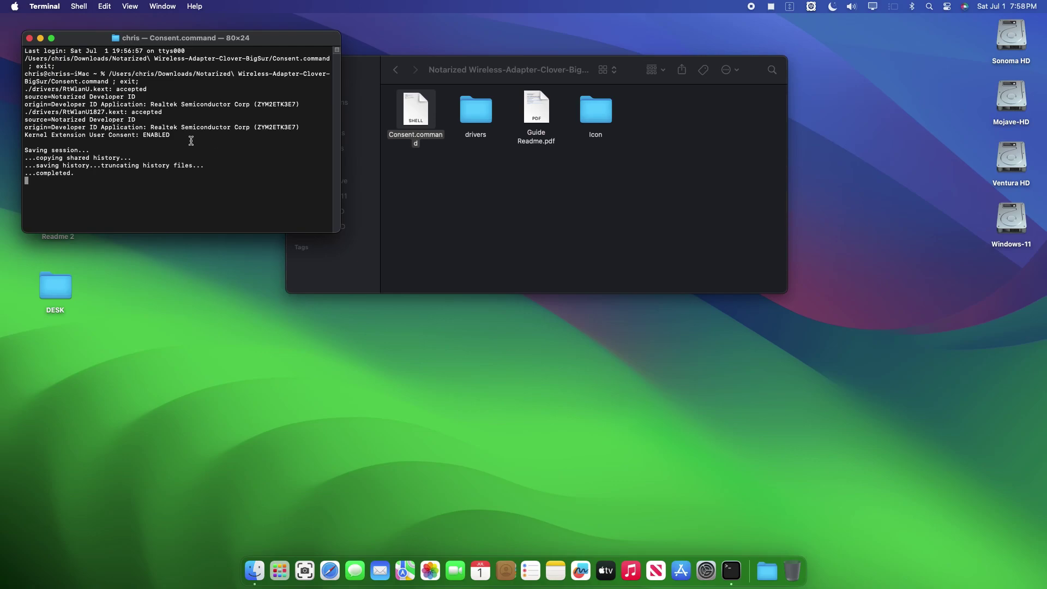
- Review the Kernel Extension User Consent: ENABLED output and close Terminal
{"action": "left_click", "coordinate": [161, 134]}
{"action": "left_click_drag", "start_coordinate": [161, 134], "coordinate": [3, 75]}
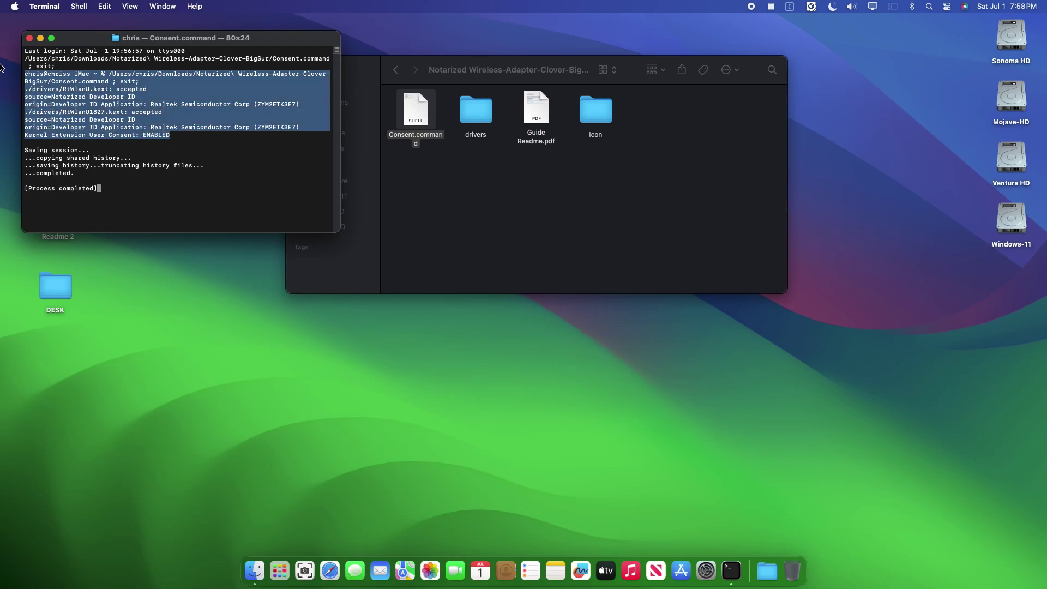
{"action": "left_click", "coordinate": [30, 38]}
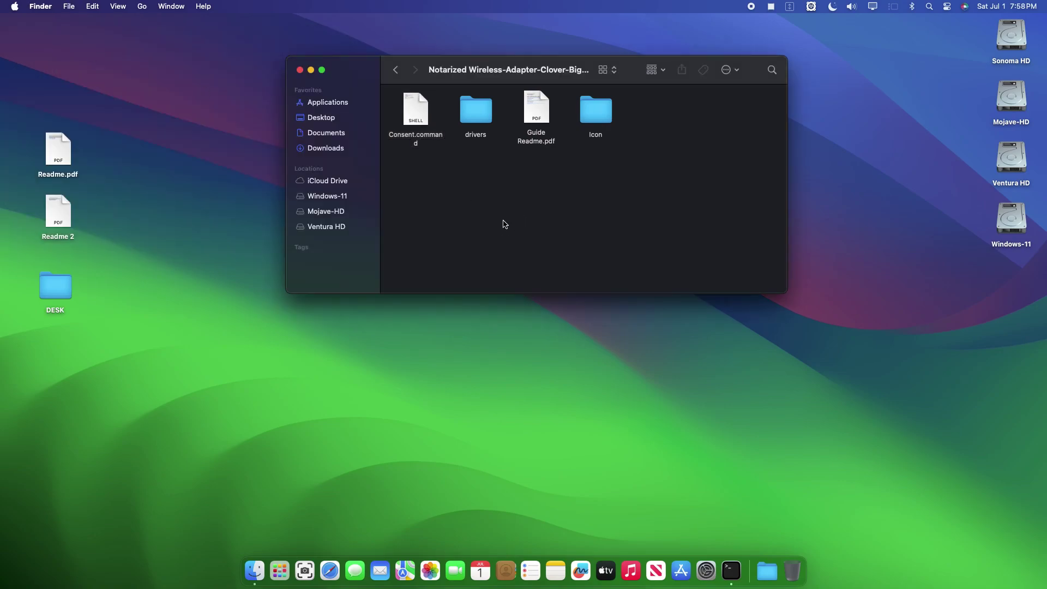
- Close the Notarized driver folder window and dismiss the Apple menu without restarting
{"action": "left_click_drag", "start_coordinate": [509, 70], "coordinate": [540, 106]}
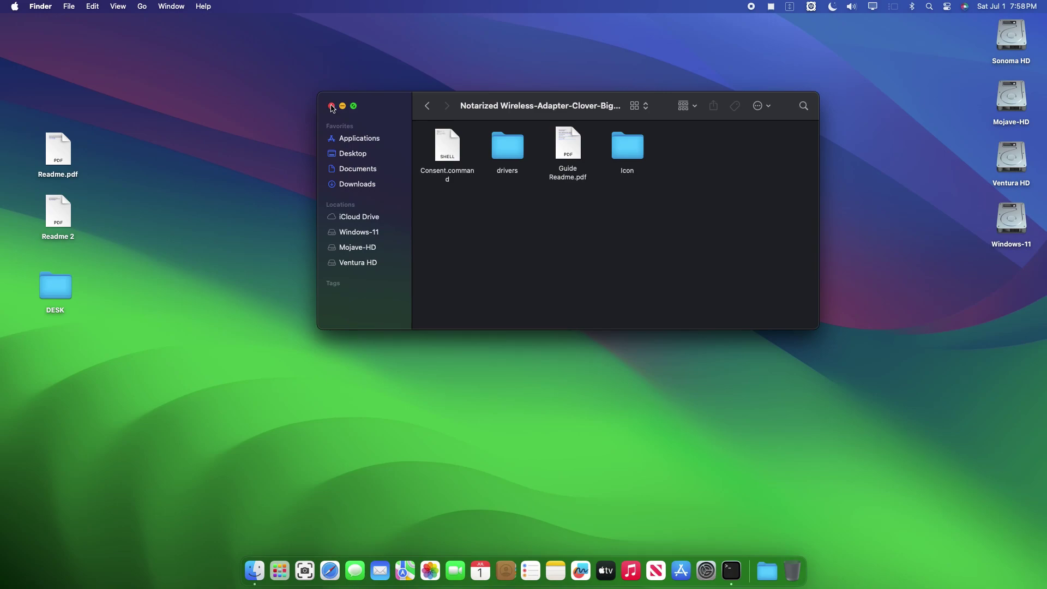
{"action": "left_click", "coordinate": [332, 106]}
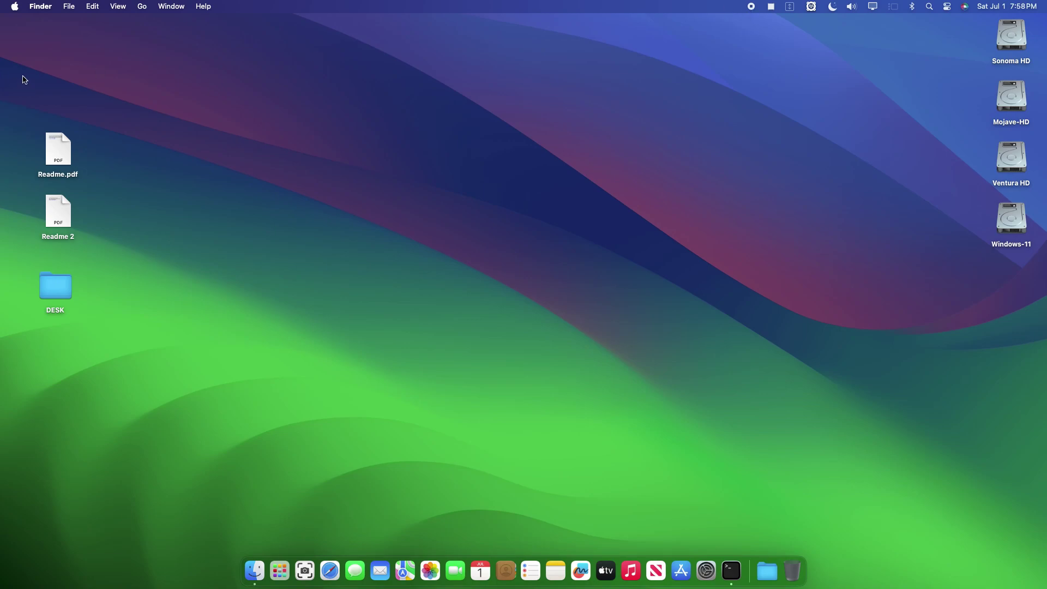
{"action": "left_click", "coordinate": [14, 6]}
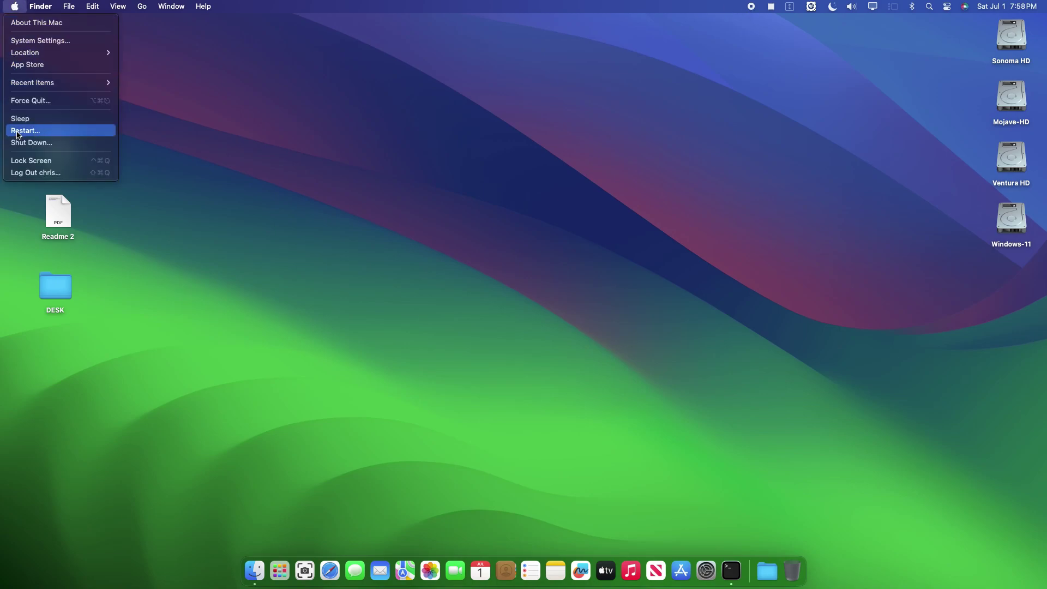
{"action": "left_click", "coordinate": [341, 155]}
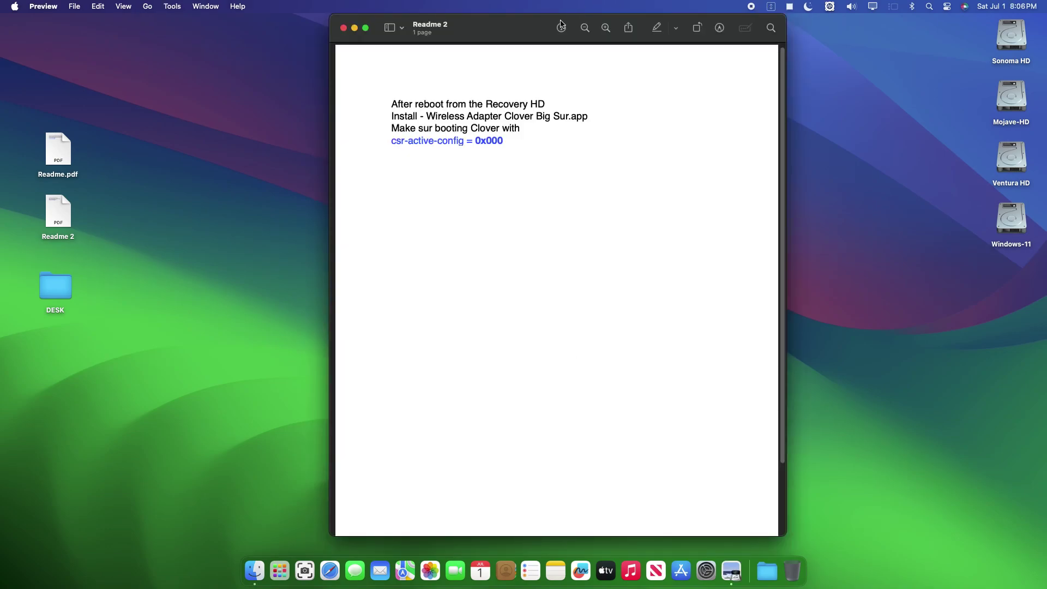
- Read the Readme 2 after-reboot lines through csr-active-config = 0x000, then close it
{"action": "left_click_drag", "start_coordinate": [541, 27], "coordinate": [552, 46]}
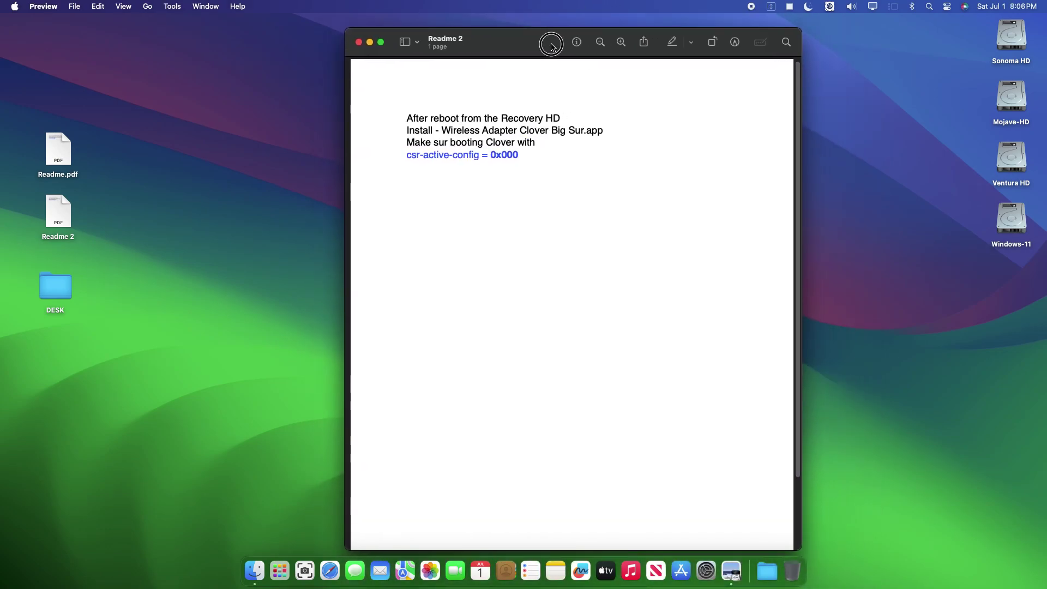
{"action": "left_click_drag", "start_coordinate": [408, 117], "coordinate": [562, 119]}
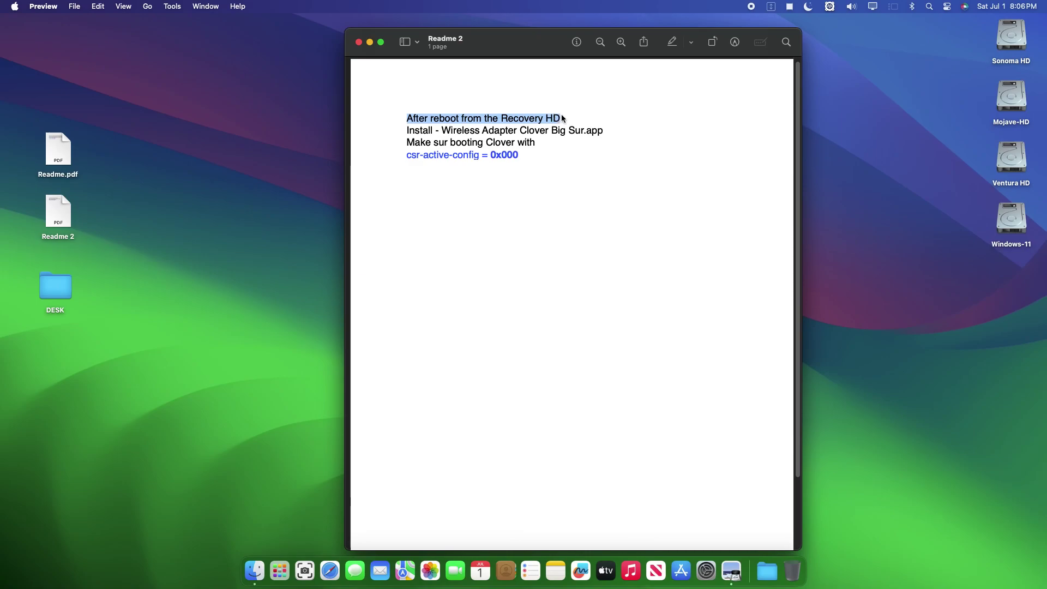
{"action": "left_click", "coordinate": [423, 133]}
{"action": "left_click_drag", "start_coordinate": [410, 130], "coordinate": [604, 127]}
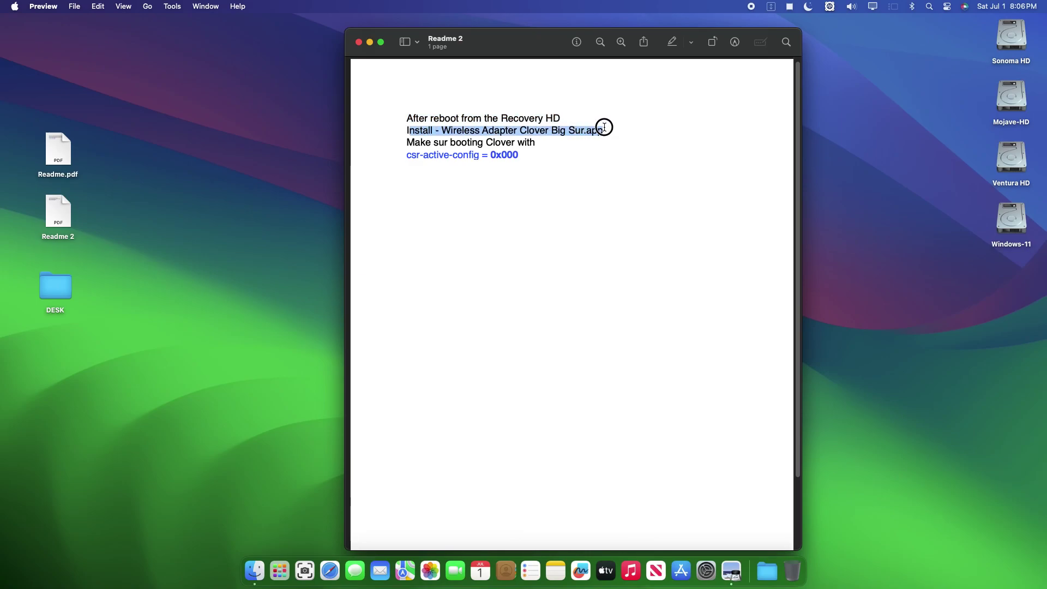
{"action": "left_click_drag", "start_coordinate": [408, 140], "coordinate": [492, 156]}
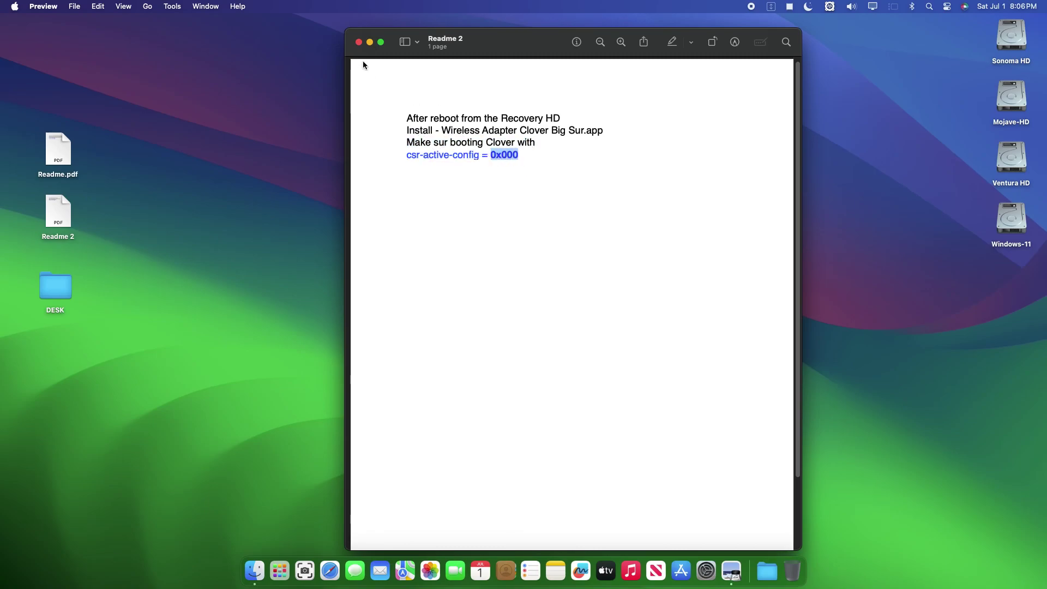
{"action": "left_click", "coordinate": [358, 42]}
- Launch the Wireless USB Clover Big Sur Adapter app from Downloads; after the unidentified-developer block, open System Settings
{"action": "left_click", "coordinate": [767, 569]}
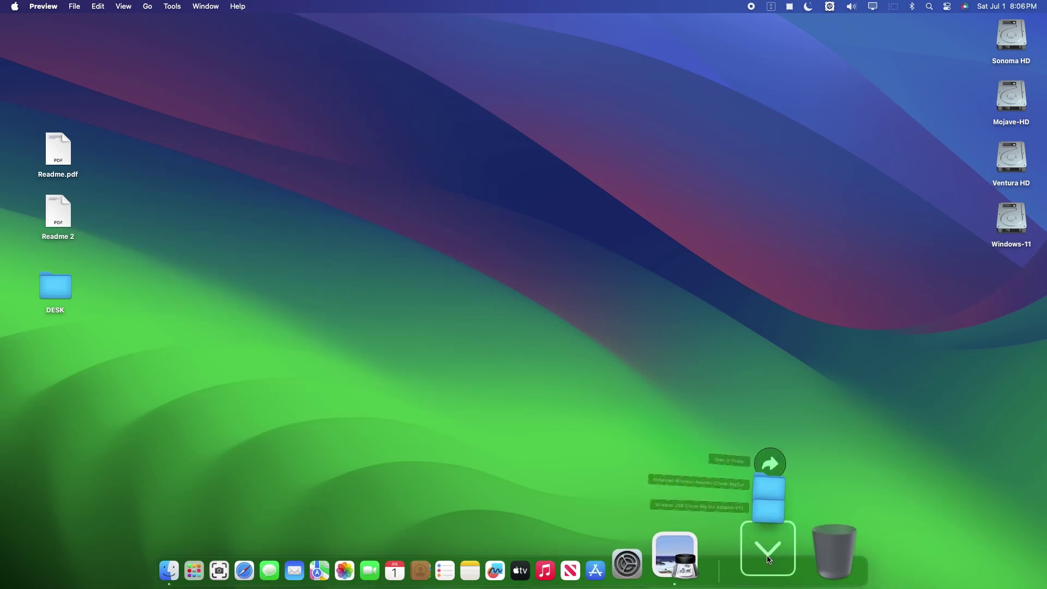
{"action": "left_click", "coordinate": [787, 411]}
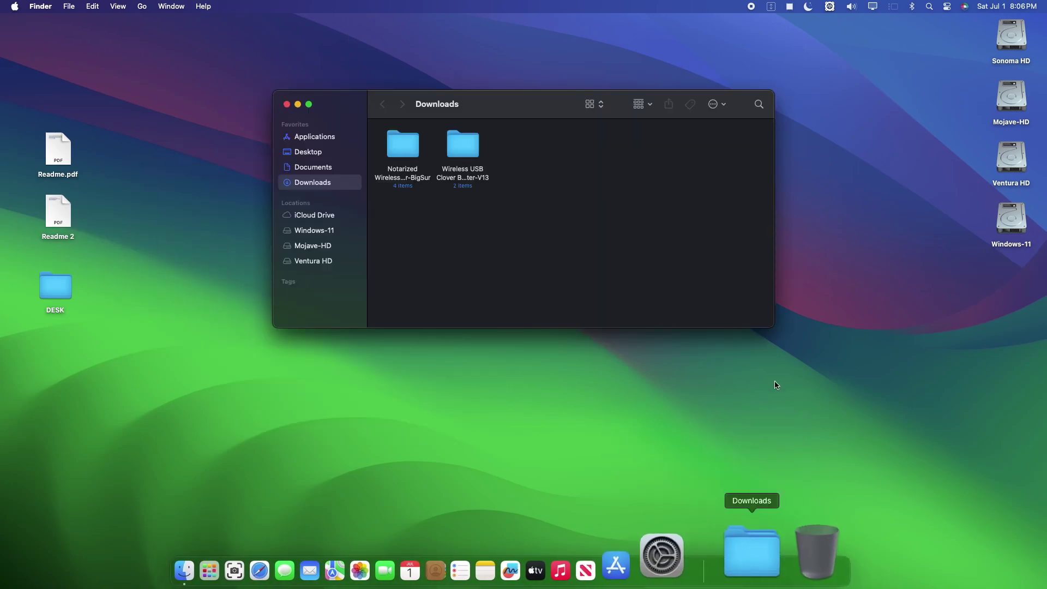
{"action": "left_click_drag", "start_coordinate": [551, 114], "coordinate": [601, 101]}
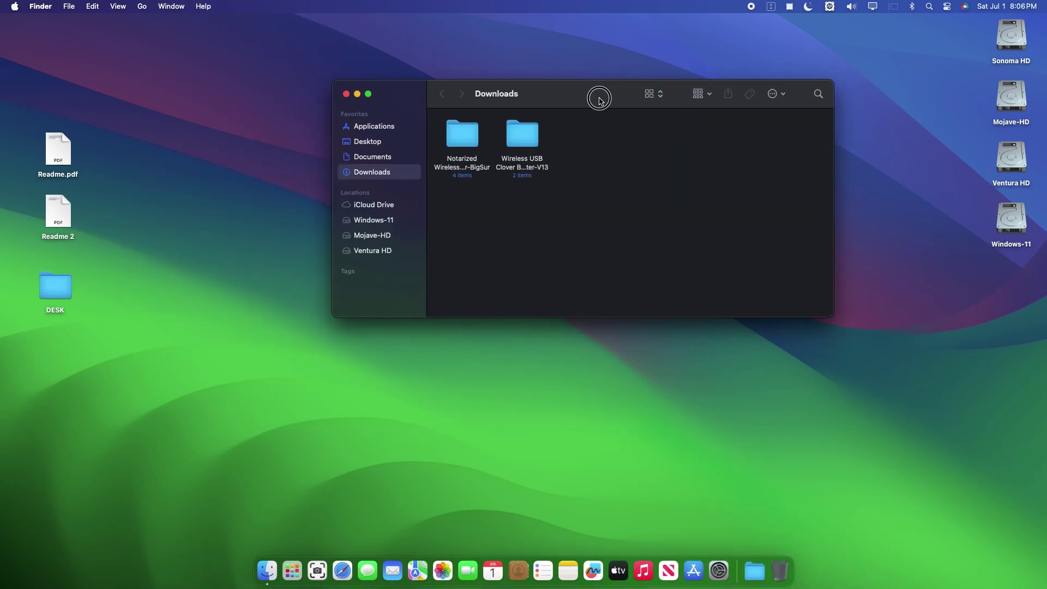
{"action": "double_click", "coordinate": [518, 136]}
{"action": "double_click", "coordinate": [522, 137]}
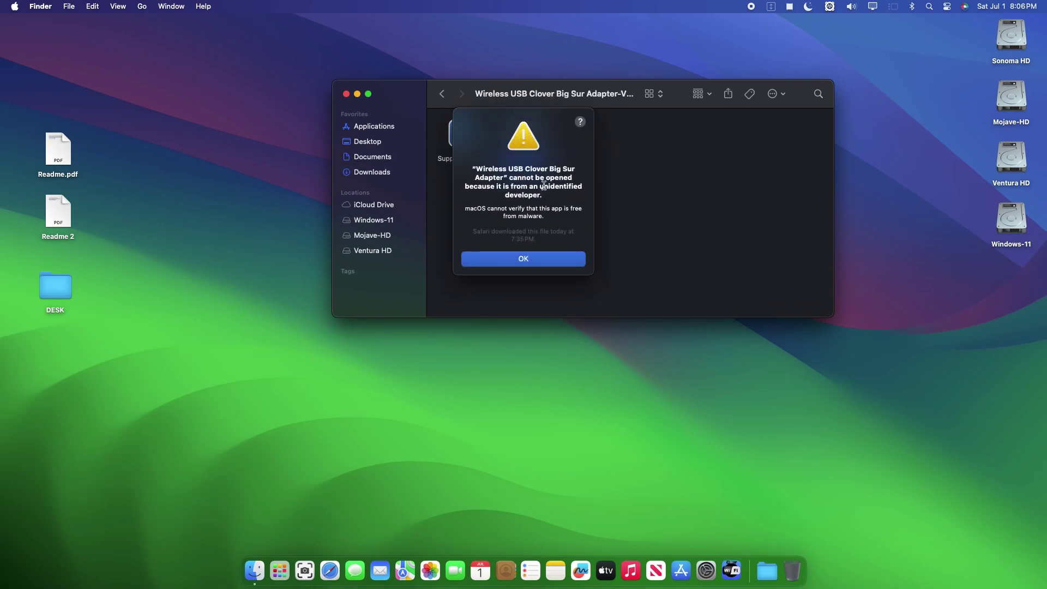
{"action": "left_click", "coordinate": [523, 259]}
{"action": "left_click", "coordinate": [716, 563]}
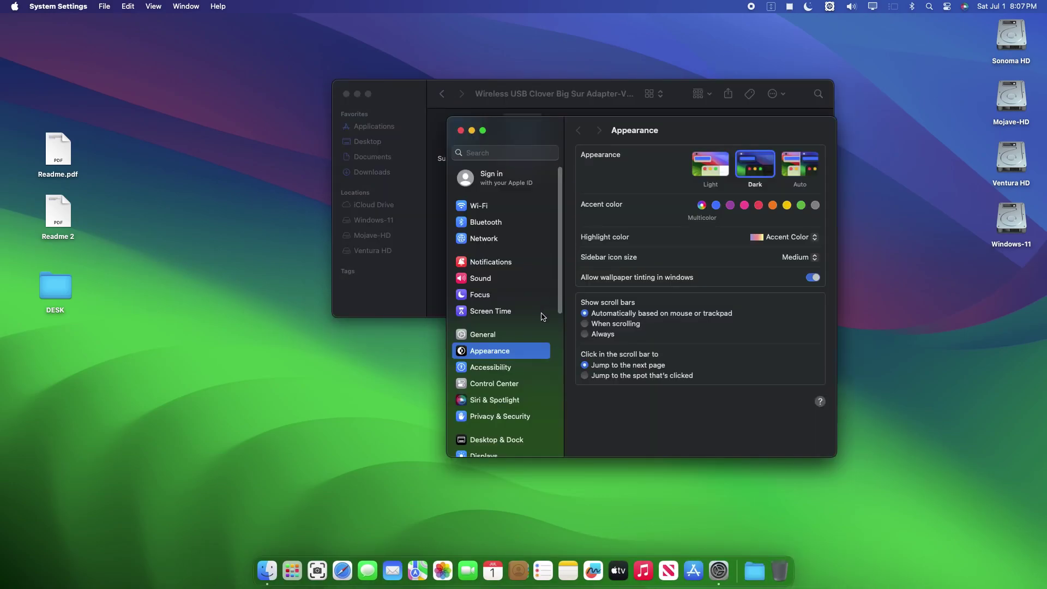
- Allow the adapter app via Open Anyway in Privacy & Security, authenticate, launch it, and close Settings
{"action": "scroll", "coordinate": [501, 368], "scroll_direction": "down", "scroll_amount": 1}
{"action": "left_click", "coordinate": [507, 416]}
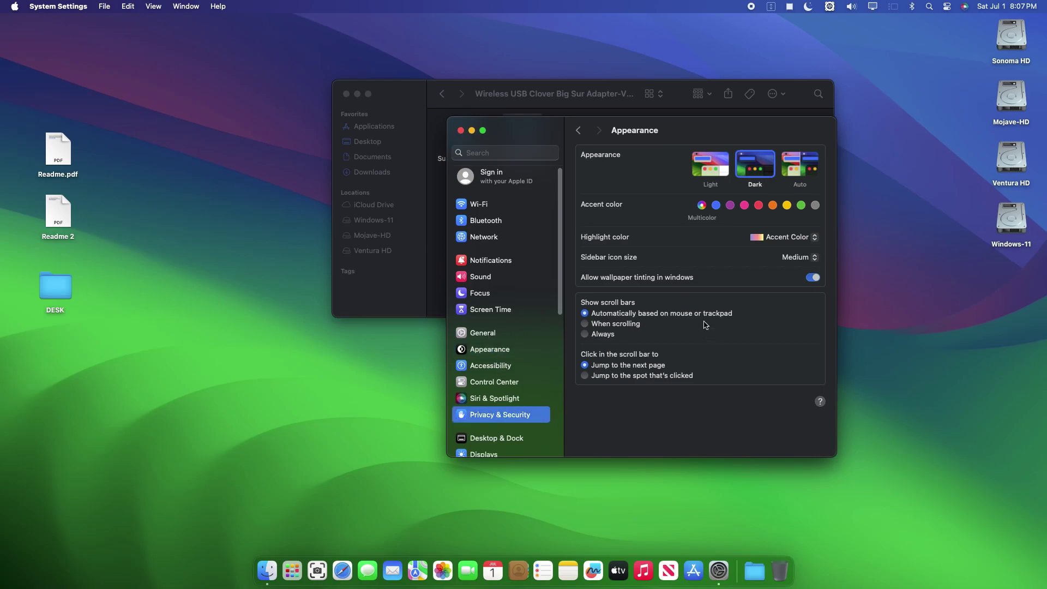
{"action": "scroll", "coordinate": [703, 325], "scroll_direction": "down", "scroll_amount": 15}
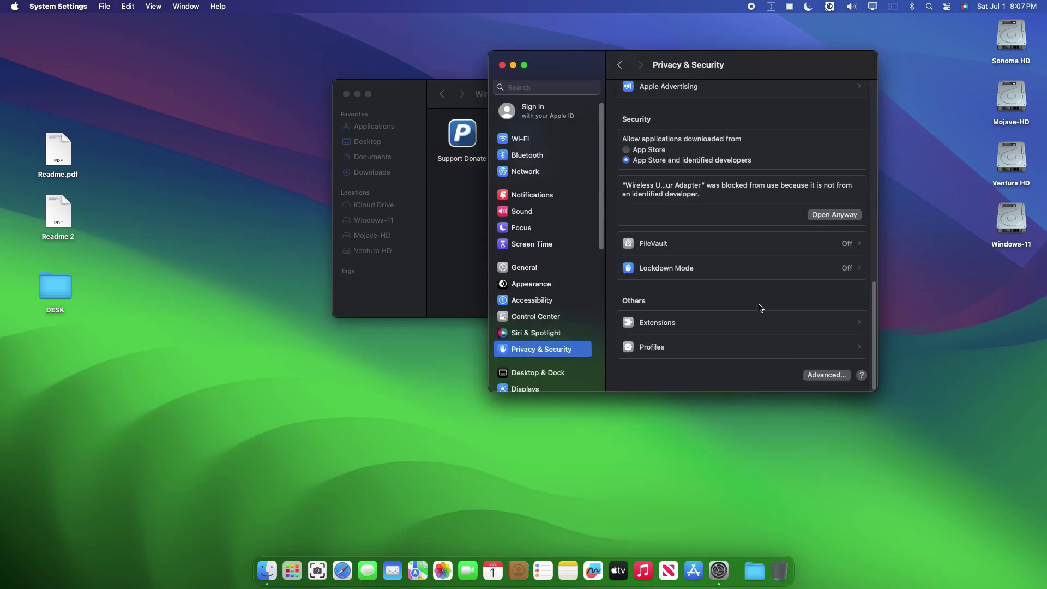
{"action": "left_click", "coordinate": [843, 217]}
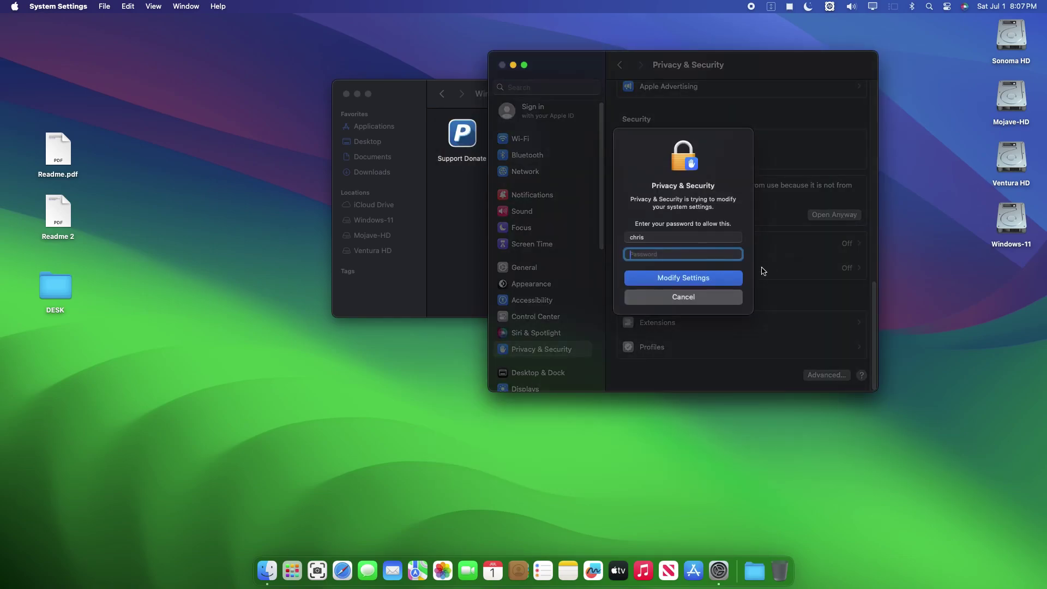
{"action": "type", "text": "•"}
{"action": "key", "text": "Return"}
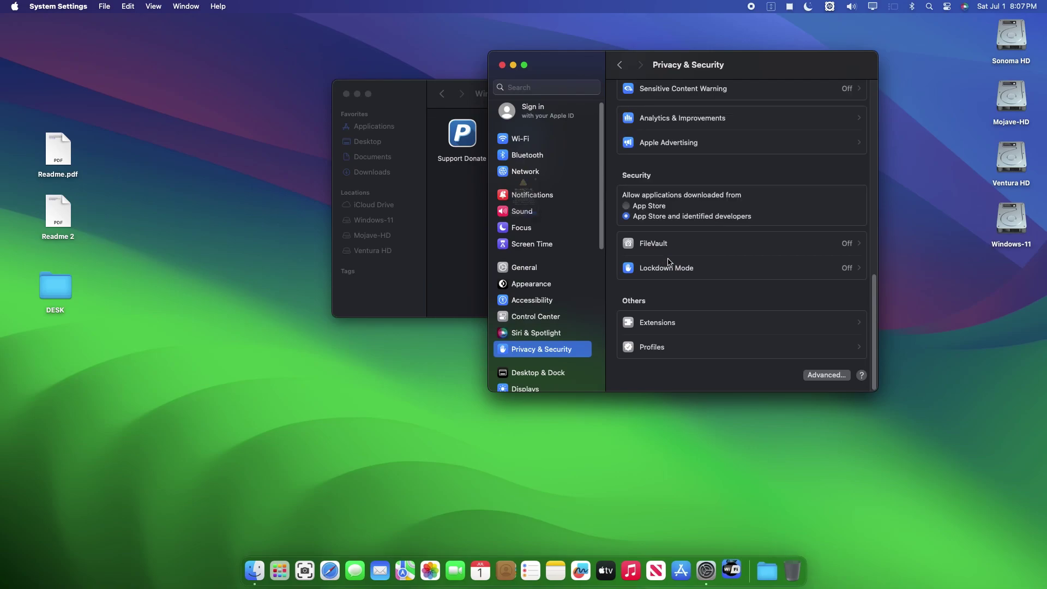
{"action": "left_click", "coordinate": [491, 276]}
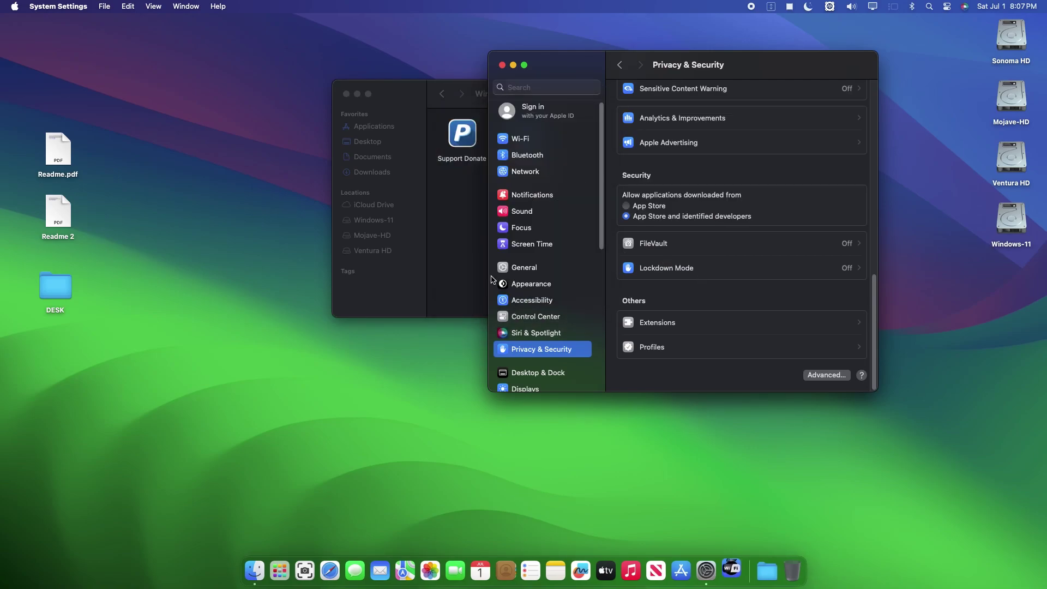
{"action": "left_click", "coordinate": [502, 65]}
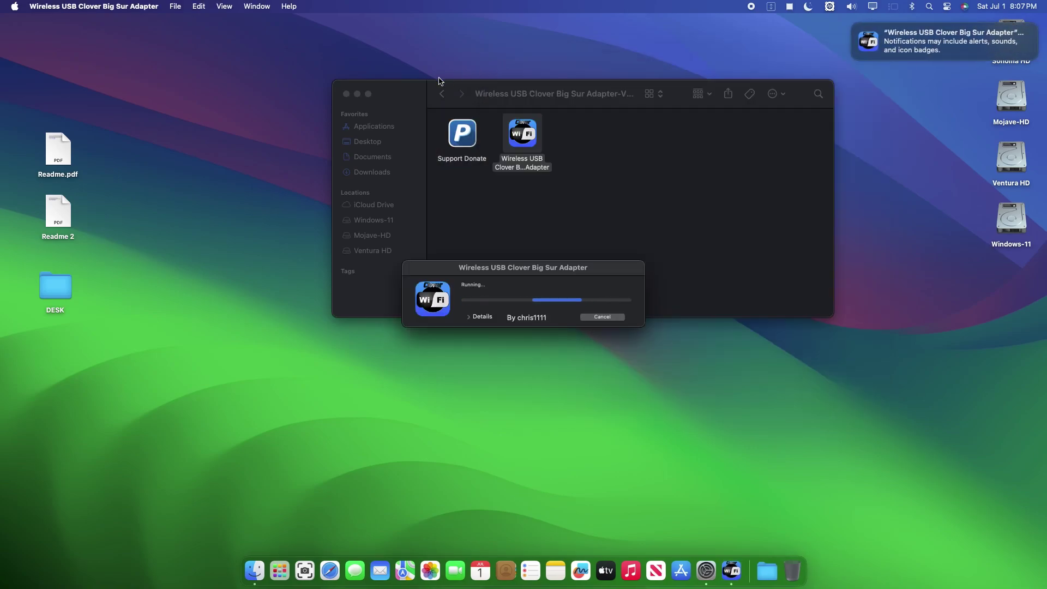
- Close the Finder window, reposition the progress window, and dismiss the notifications banner
{"action": "left_click_drag", "start_coordinate": [458, 264], "coordinate": [508, 207]}
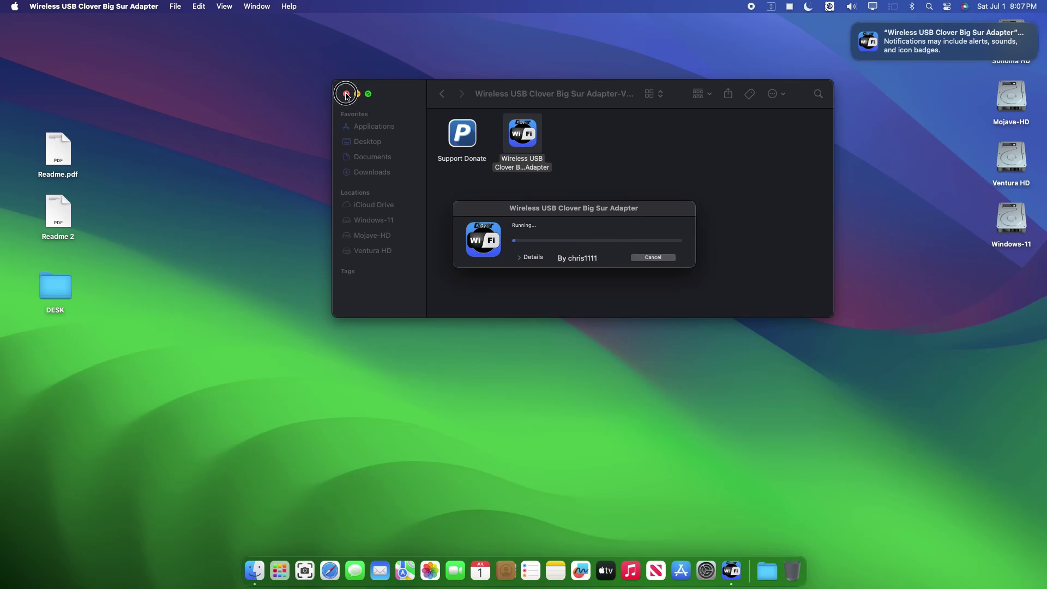
{"action": "left_click", "coordinate": [347, 96]}
{"action": "left_click_drag", "start_coordinate": [559, 211], "coordinate": [553, 115]}
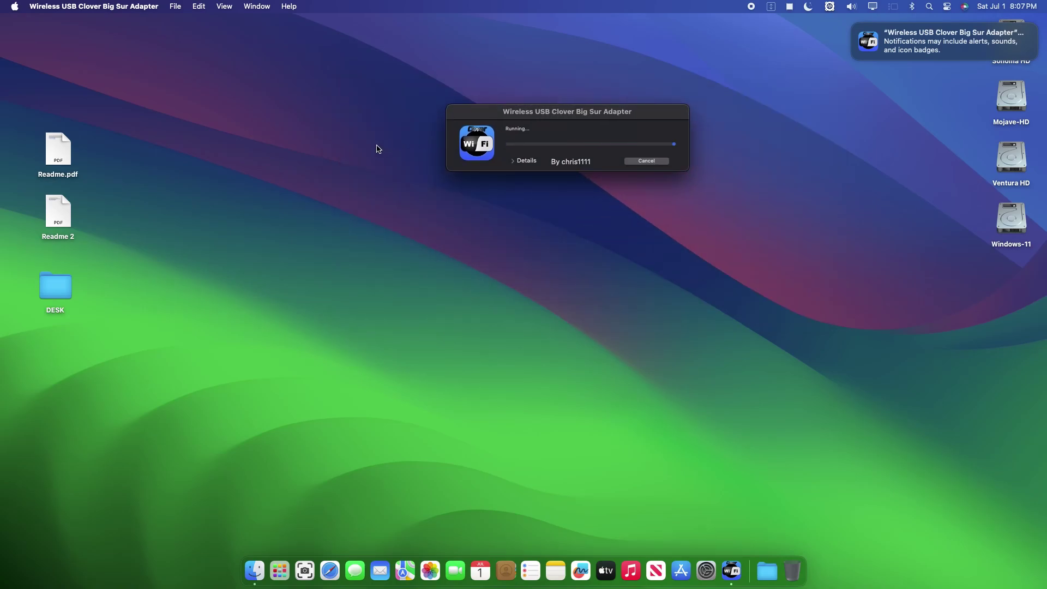
{"action": "left_click", "coordinate": [854, 27]}
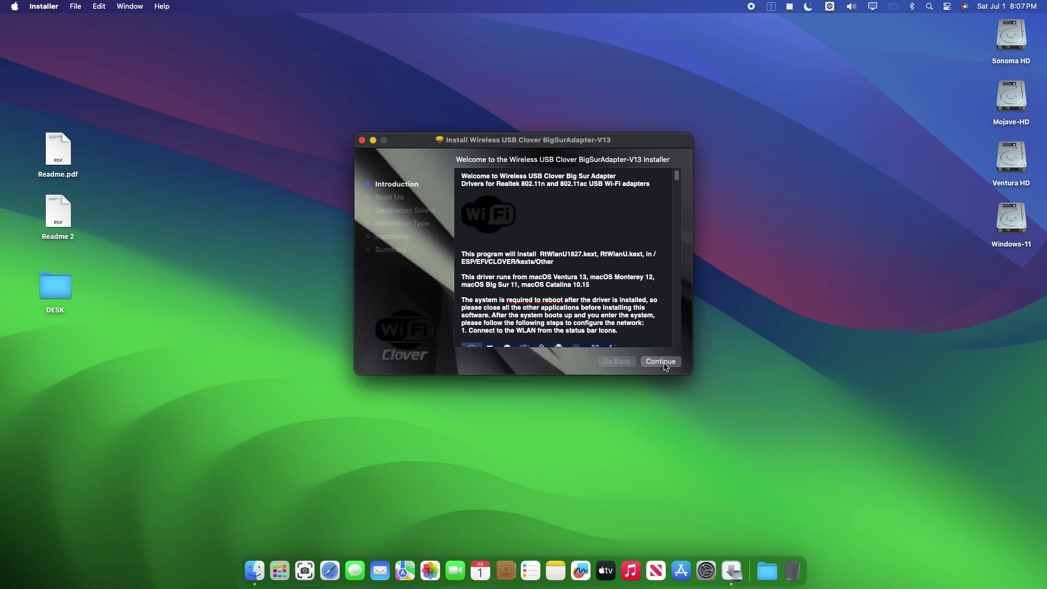
- Advance through Introduction and Read Me, review the Wireless USB Clover package, and choose Install
{"action": "left_click", "coordinate": [664, 363]}
{"action": "left_click", "coordinate": [661, 361]}
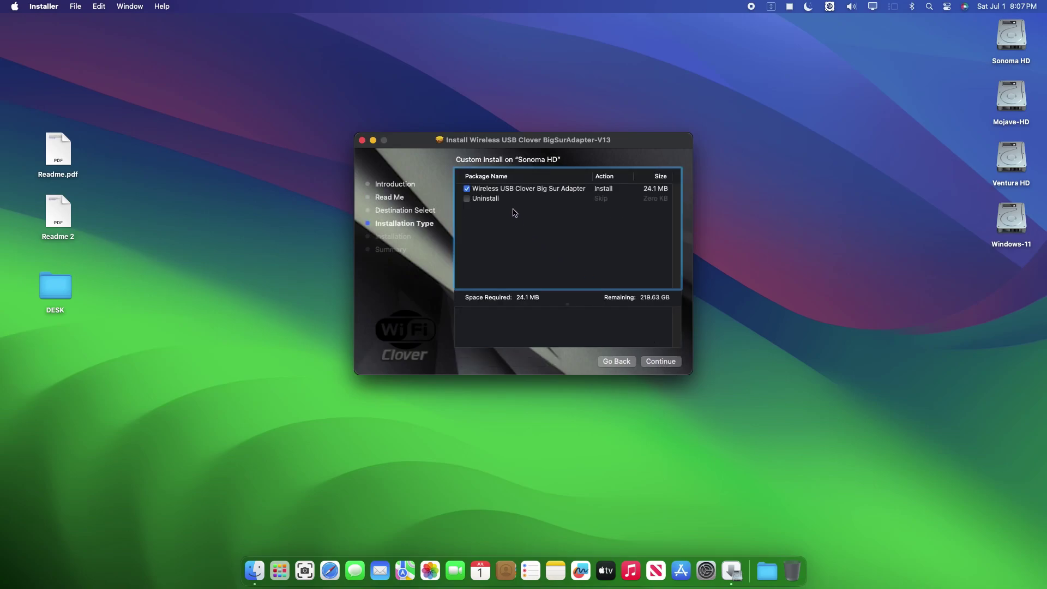
{"action": "left_click", "coordinate": [505, 189]}
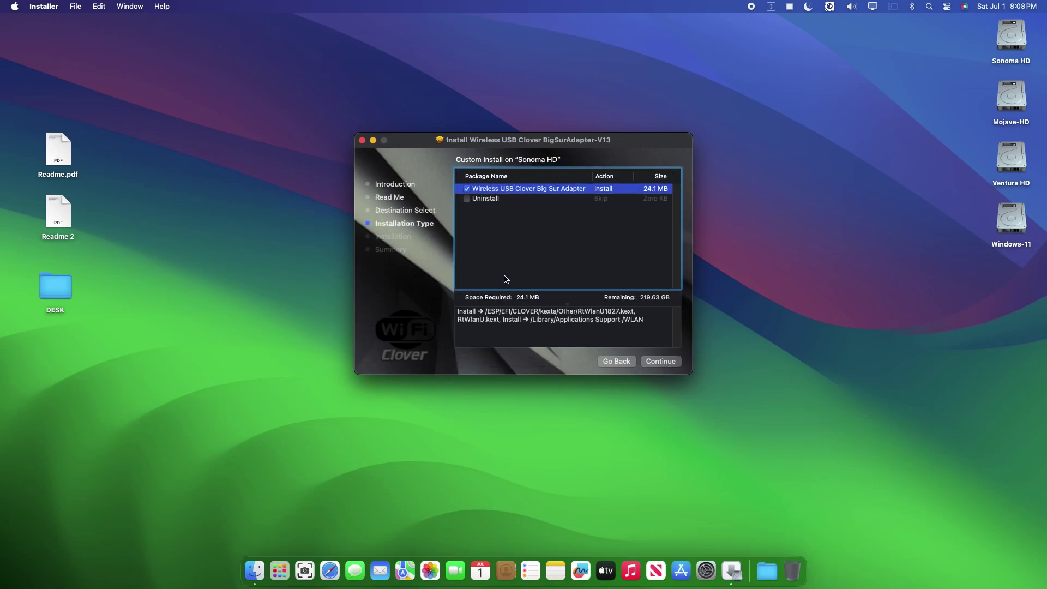
{"action": "left_click_drag", "start_coordinate": [645, 320], "coordinate": [447, 311]}
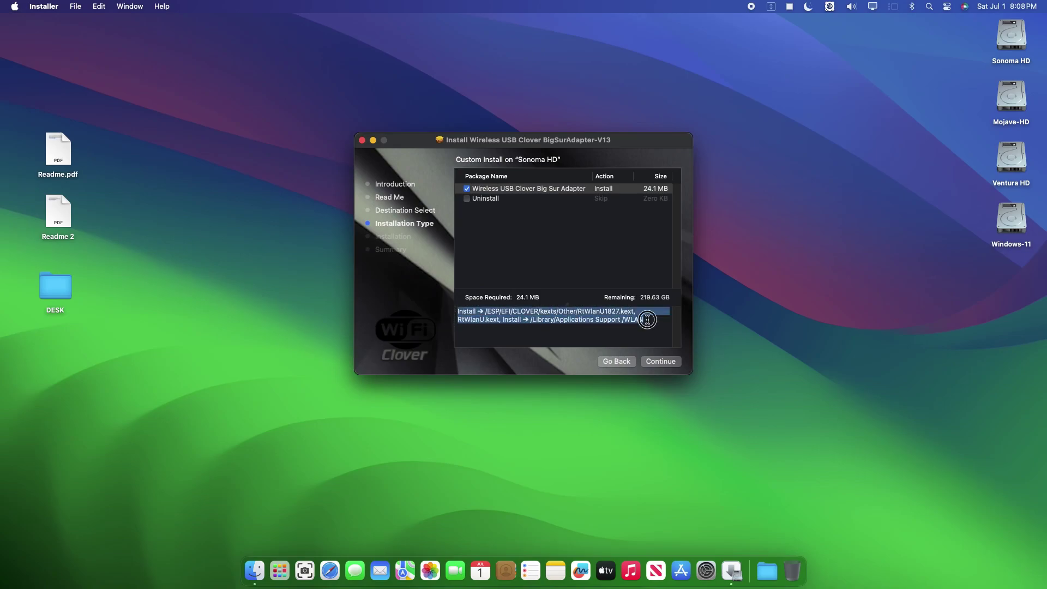
{"action": "left_click", "coordinate": [662, 362]}
{"action": "left_click", "coordinate": [665, 363]}
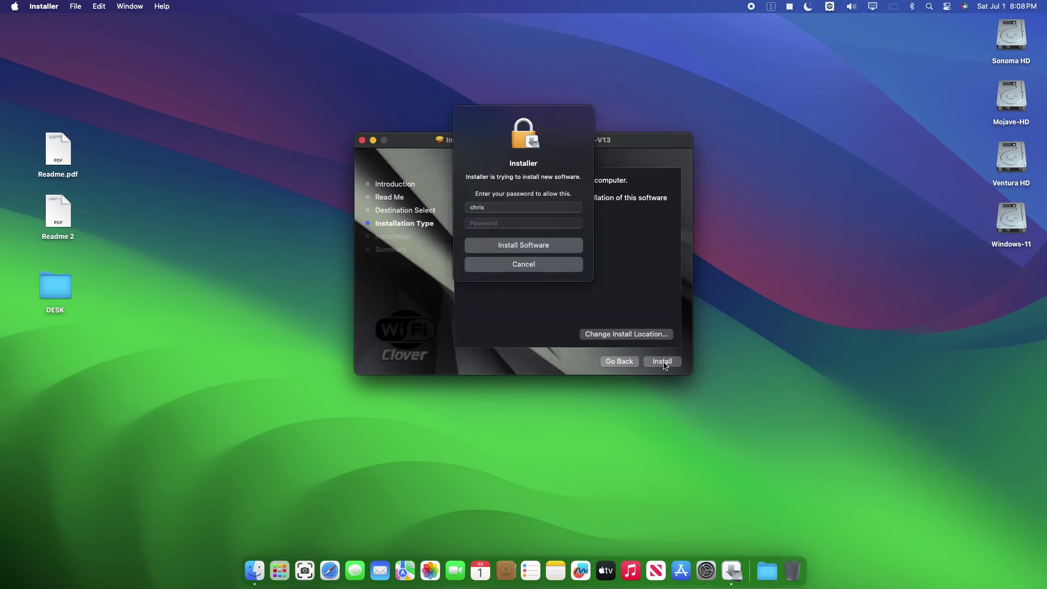
- Authorize the install with the account password and allow System Events until installation completes successfully
{"action": "left_click", "coordinate": [531, 225]}
{"action": "type", "text": "•"}
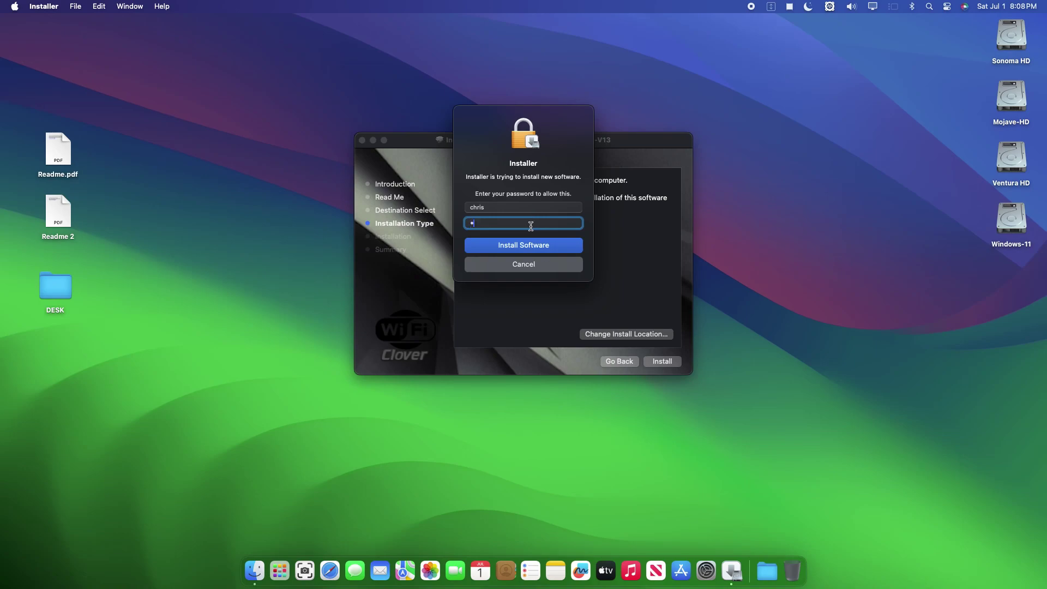
{"action": "type", "text": "••••••"}
{"action": "key", "text": "Return"}
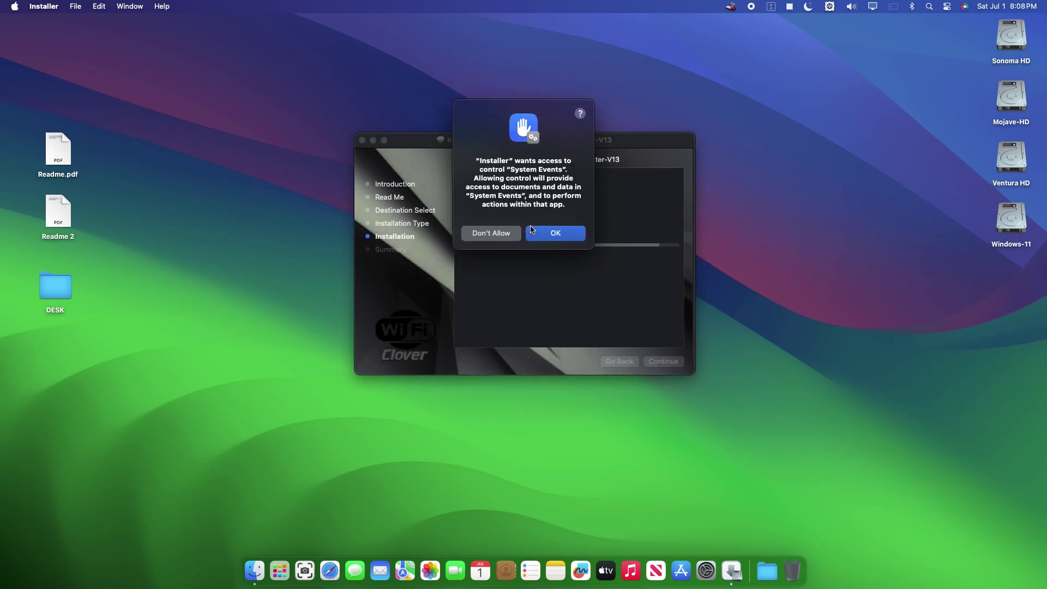
{"action": "left_click", "coordinate": [555, 233]}
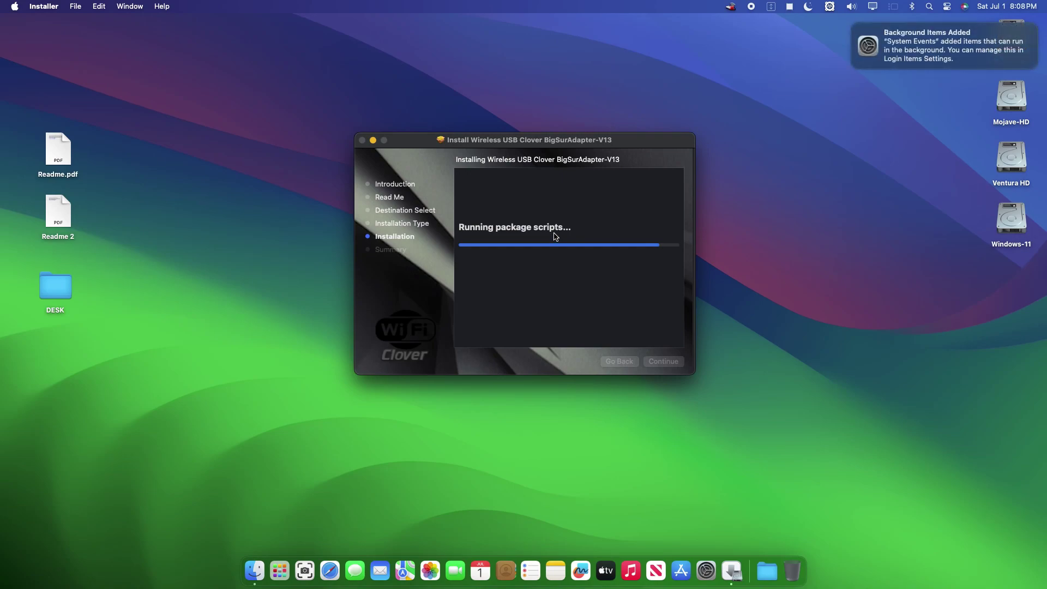
{"action": "left_click", "coordinate": [853, 25]}
{"action": "left_click_drag", "start_coordinate": [668, 147], "coordinate": [707, 109]}
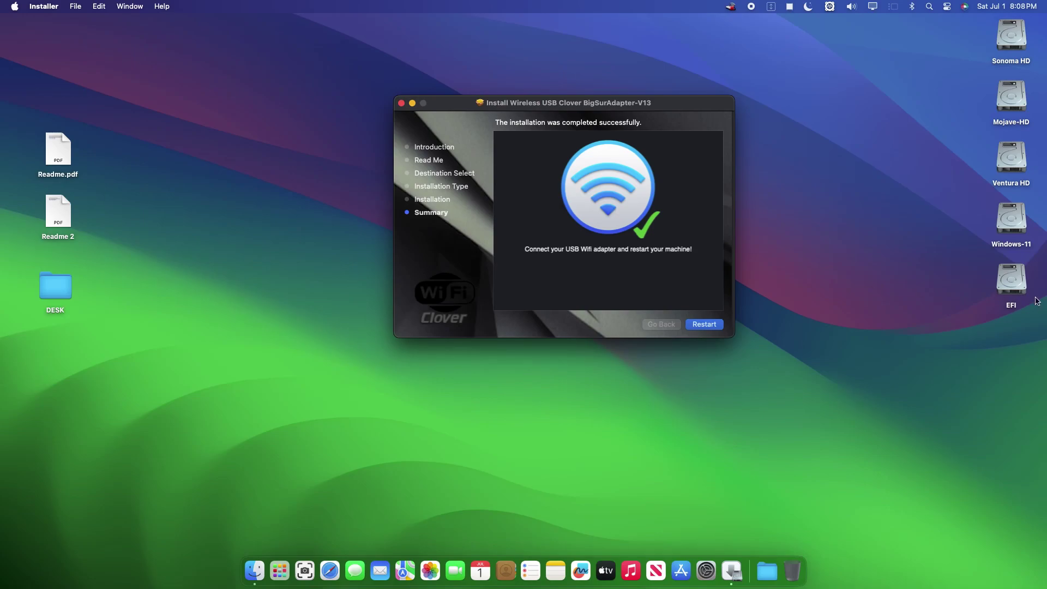
- Open the EFI partition's CLOVER config.plist in Clover Configurator
{"action": "double_click", "coordinate": [1009, 275]}
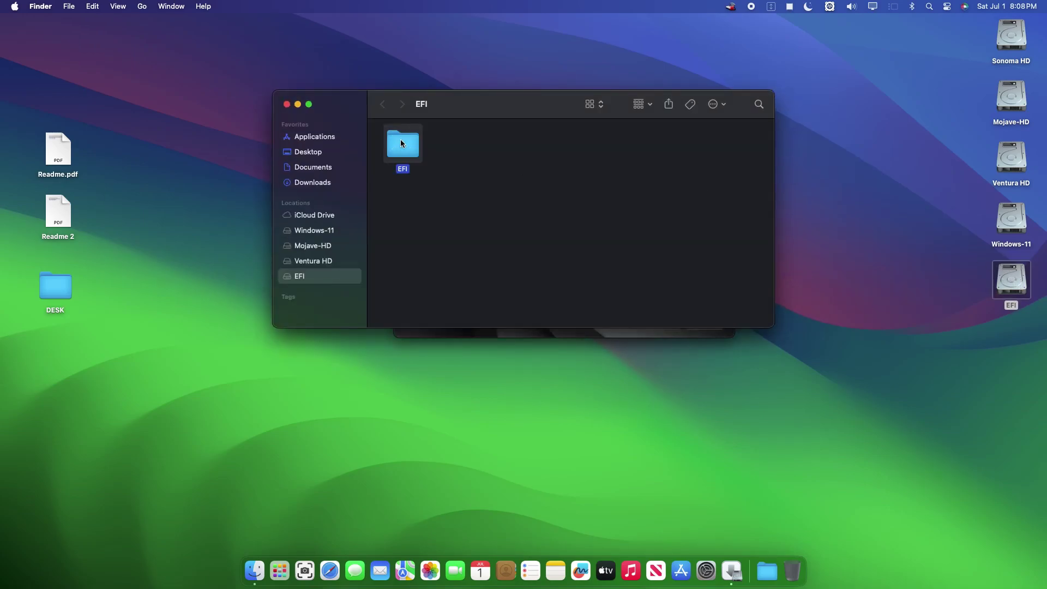
{"action": "double_click", "coordinate": [400, 141]}
{"action": "double_click", "coordinate": [461, 147]}
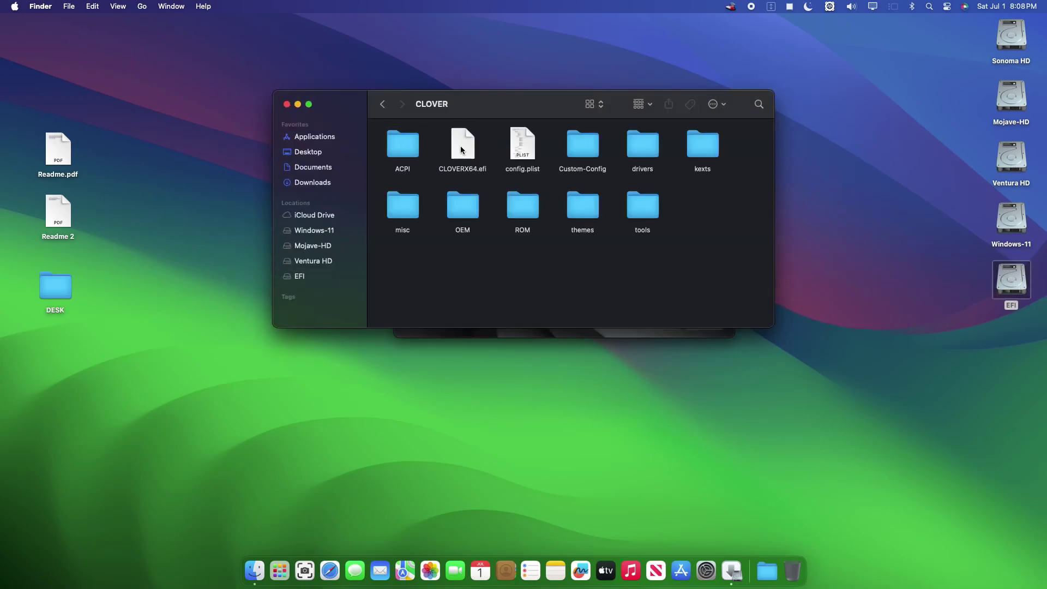
{"action": "right_click", "coordinate": [521, 146]}
{"action": "mouse_move", "coordinate": [567, 164]}
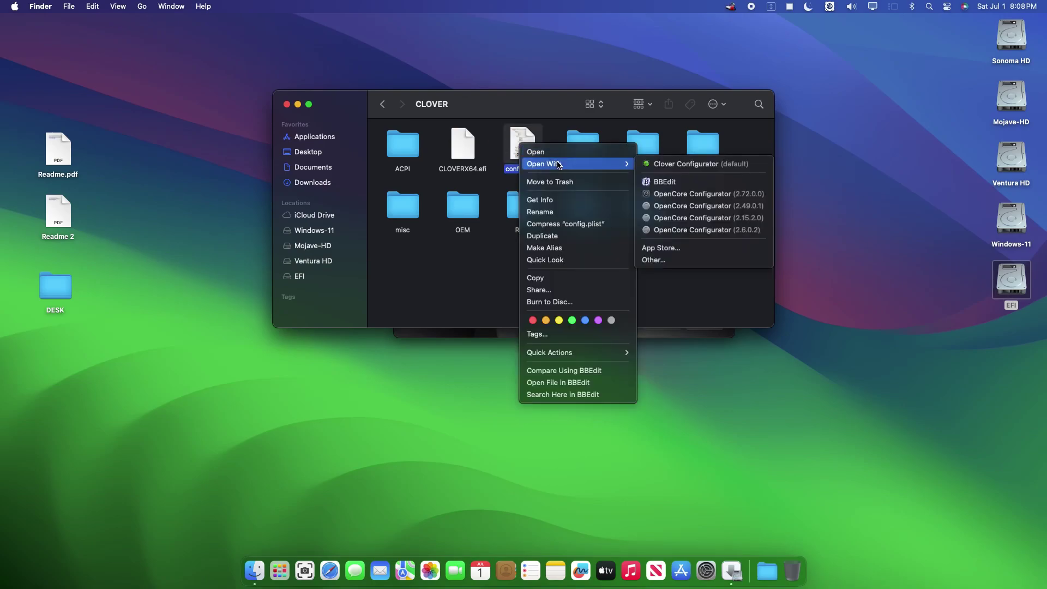
{"action": "left_click", "coordinate": [668, 164]}
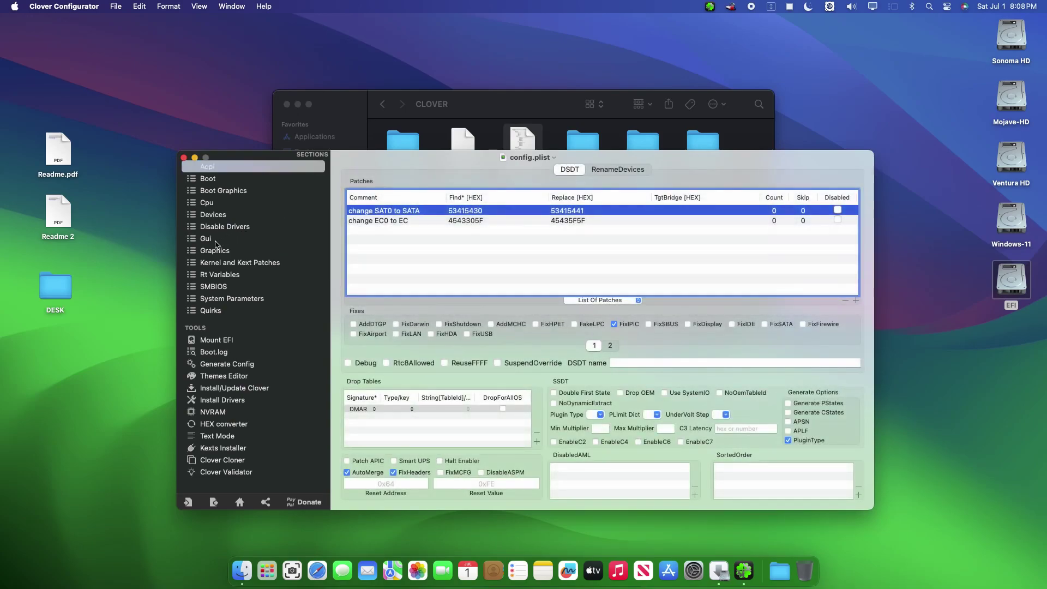
- Change CsrActiveConfig under Rt Variables from 0x803 to 0x000
{"action": "left_click", "coordinate": [210, 274]}
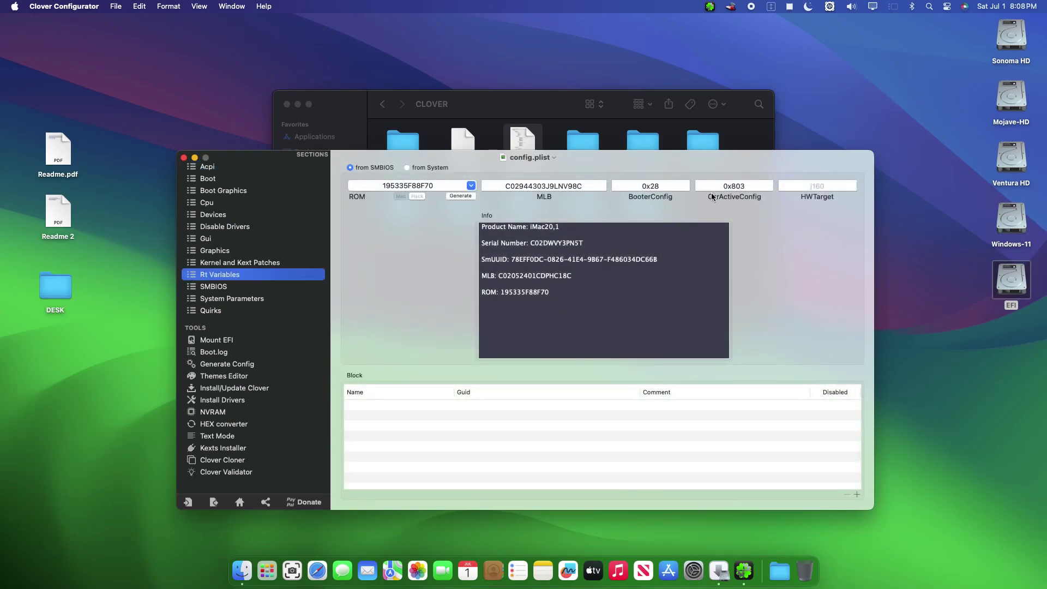
{"action": "left_click", "coordinate": [744, 187]}
{"action": "key", "text": "BackSpace"}
{"action": "type", "text": "0"}
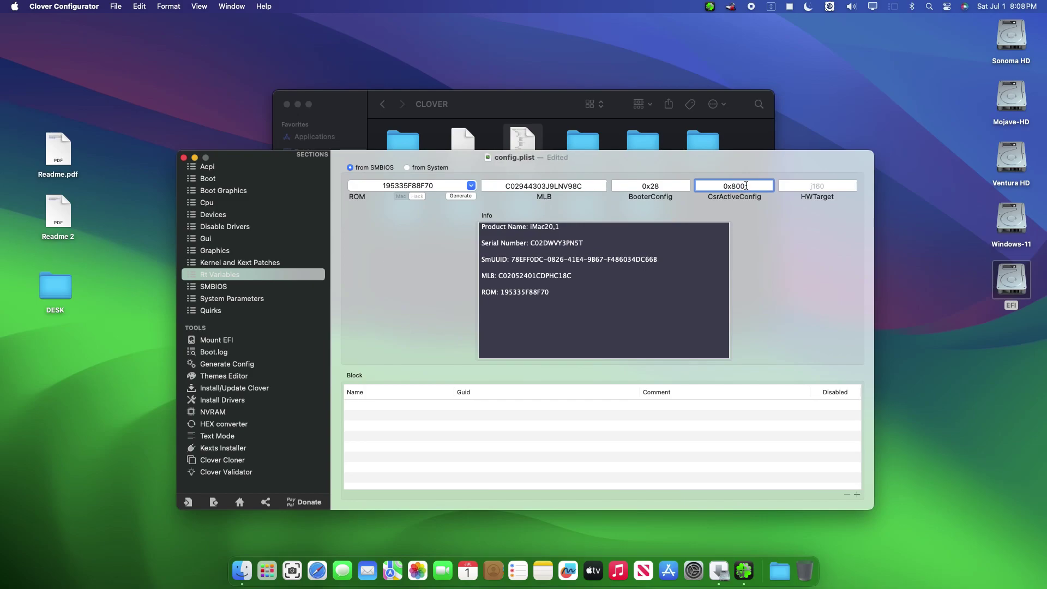
{"action": "left_click", "coordinate": [737, 185]}
{"action": "key", "text": "BackSpace"}
{"action": "type", "text": "0"}
- Save config.plist, close it without version history, and close the CLOVER folder
{"action": "left_click", "coordinate": [116, 6]}
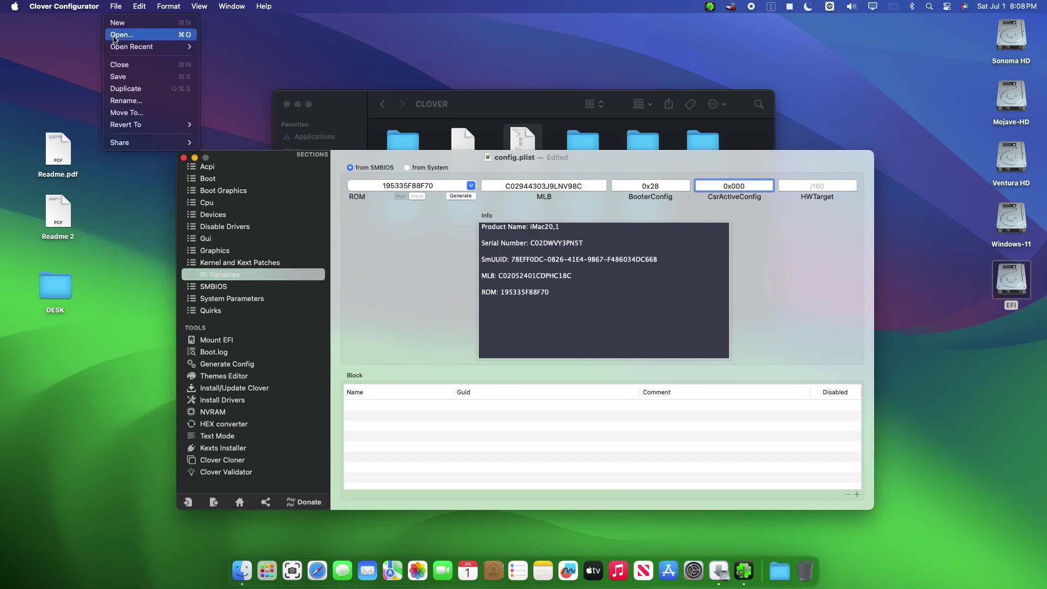
{"action": "left_click", "coordinate": [115, 77]}
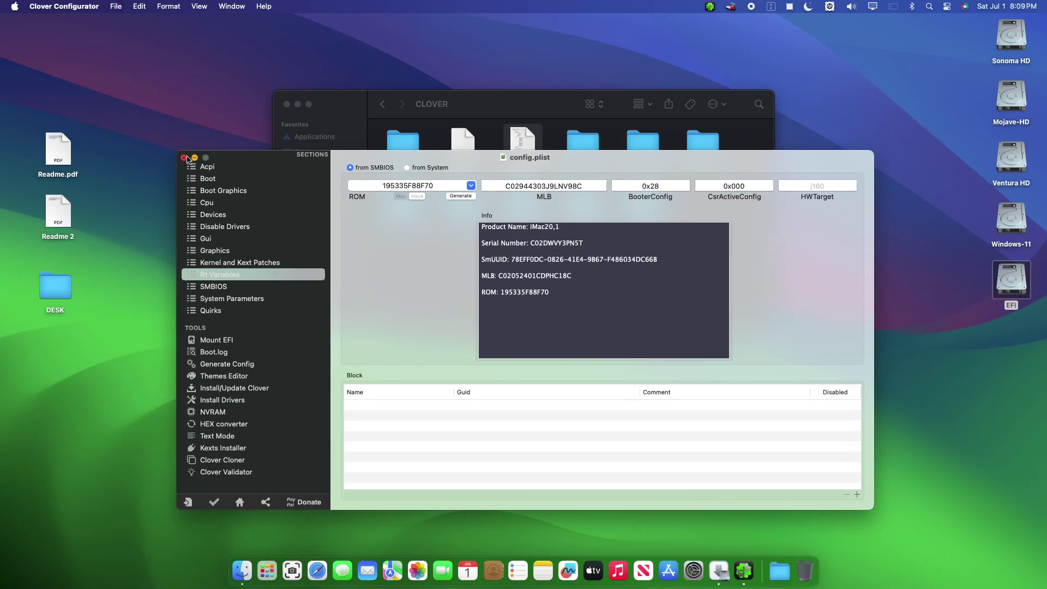
{"action": "left_click", "coordinate": [185, 158]}
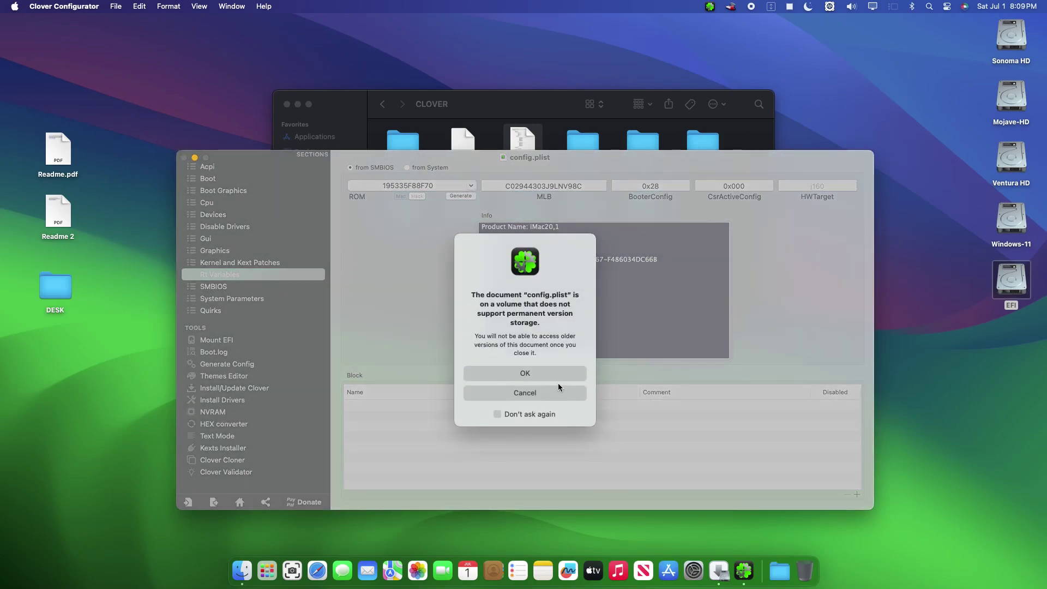
{"action": "left_click", "coordinate": [544, 374]}
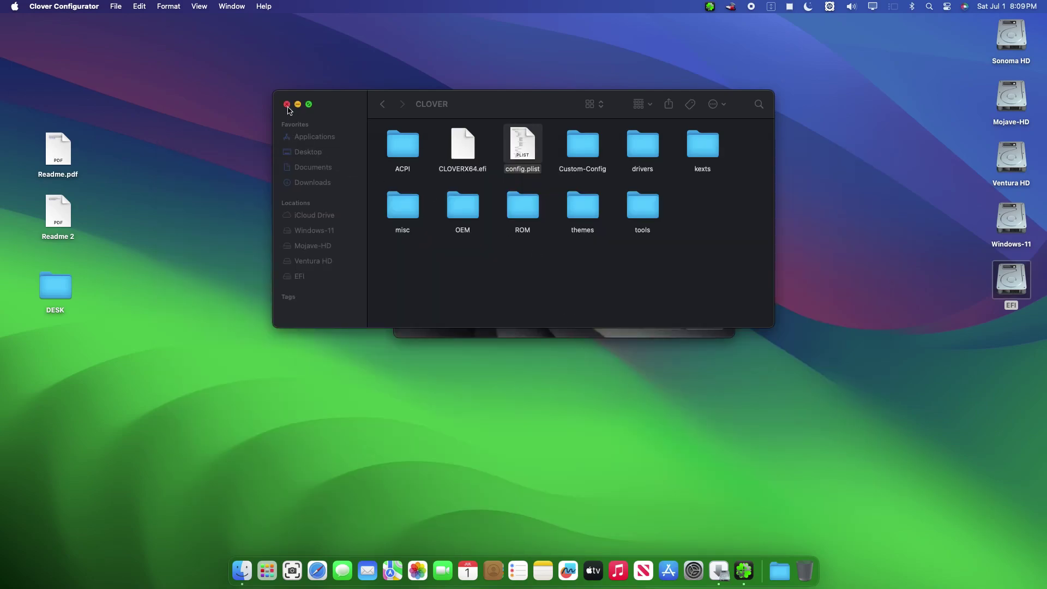
{"action": "left_click", "coordinate": [287, 105]}
- Cancel the damaged StatusBarApp warning, dismiss the screenshot capture, and open Launchpad
{"action": "left_click", "coordinate": [510, 107]}
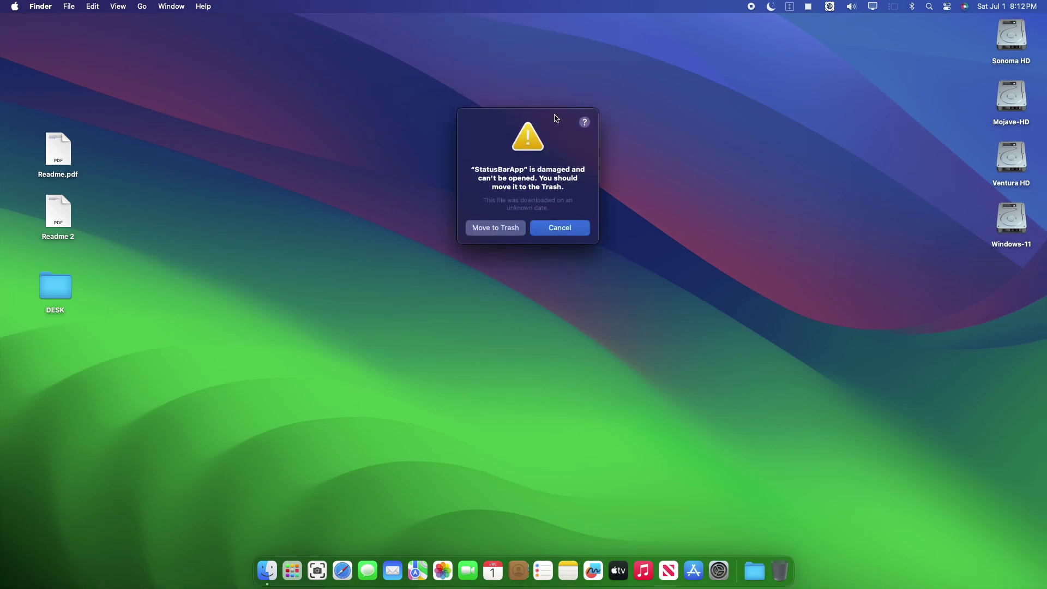
{"action": "left_click", "coordinate": [579, 231]}
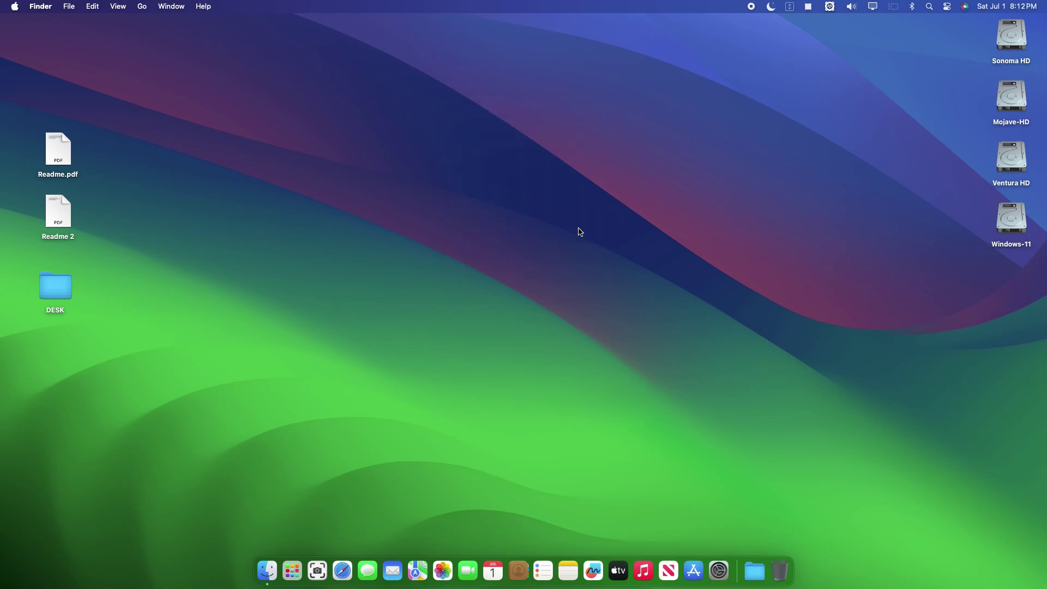
{"action": "left_click", "coordinate": [326, 556]}
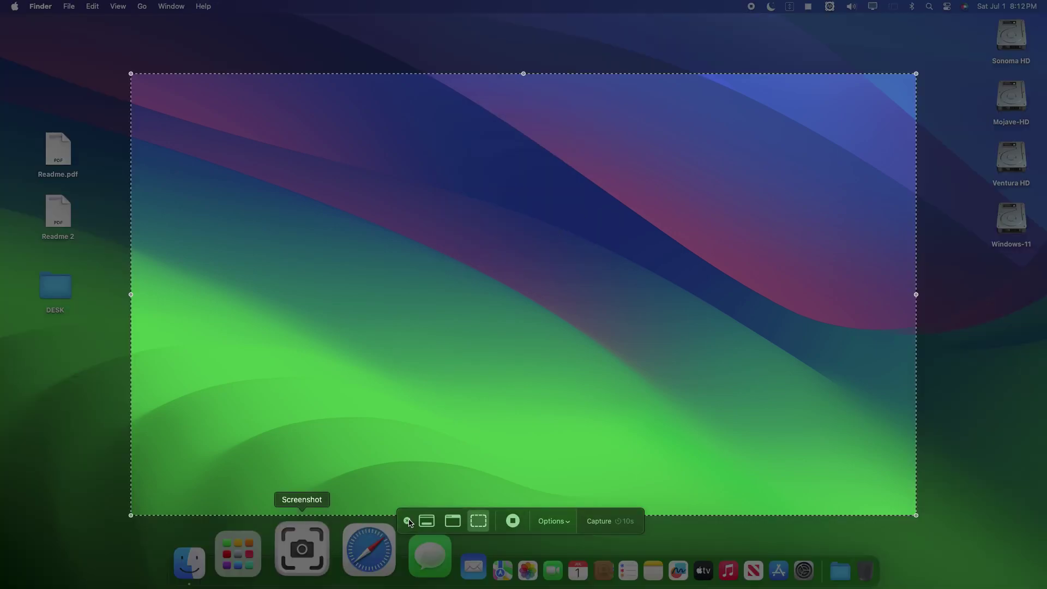
{"action": "left_click", "coordinate": [407, 521]}
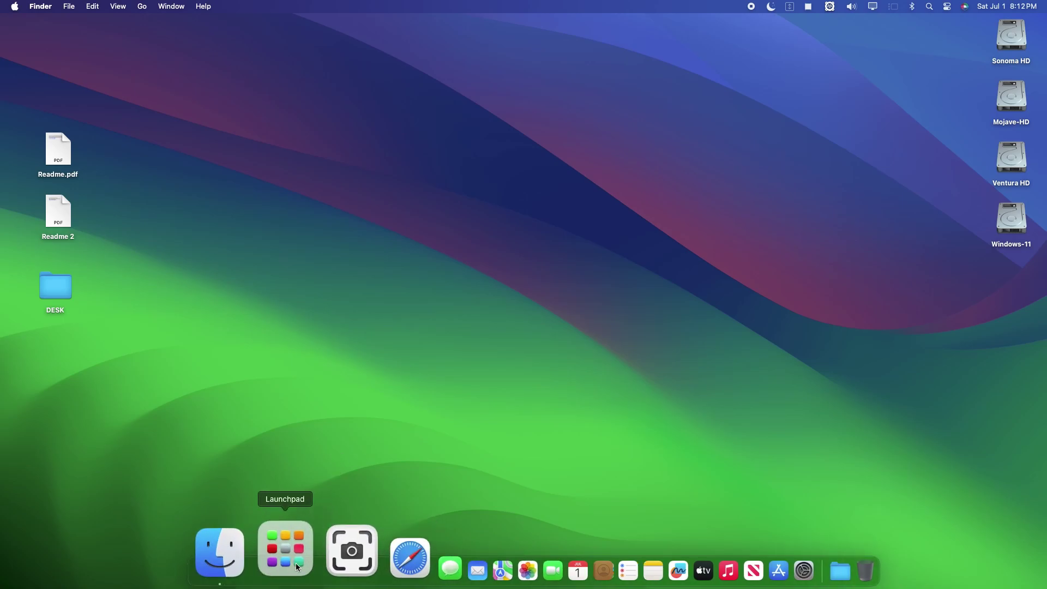
{"action": "left_click", "coordinate": [298, 567]}
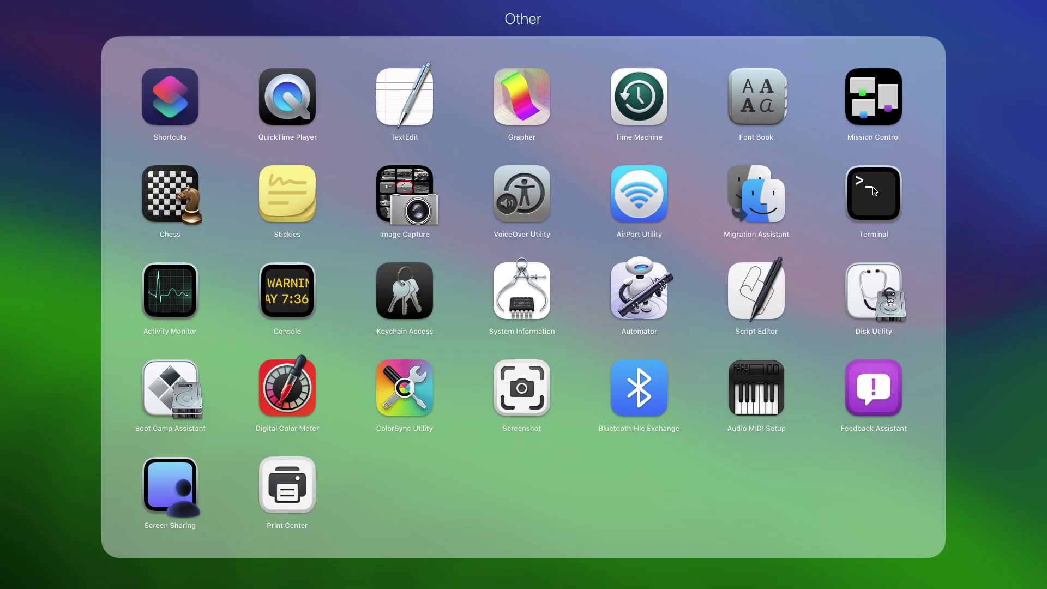
- Run csrutil status in Terminal, confirm SIP reports enabled, then close the window
{"action": "left_click", "coordinate": [873, 191]}
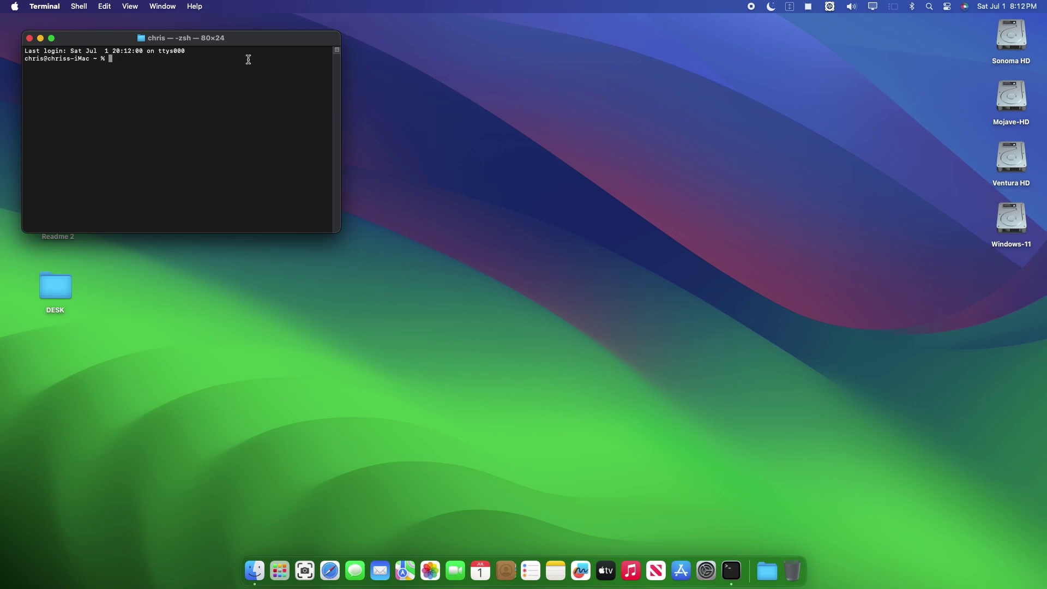
{"action": "left_click_drag", "start_coordinate": [247, 44], "coordinate": [496, 91]}
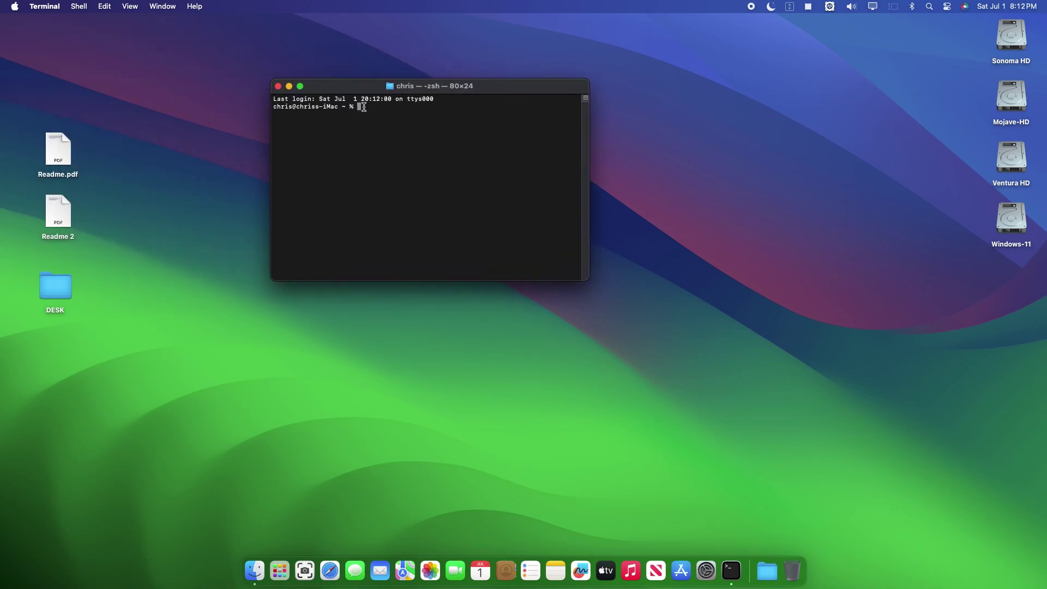
{"action": "type", "text": "csrutil status"}
{"action": "key", "text": "Return"}
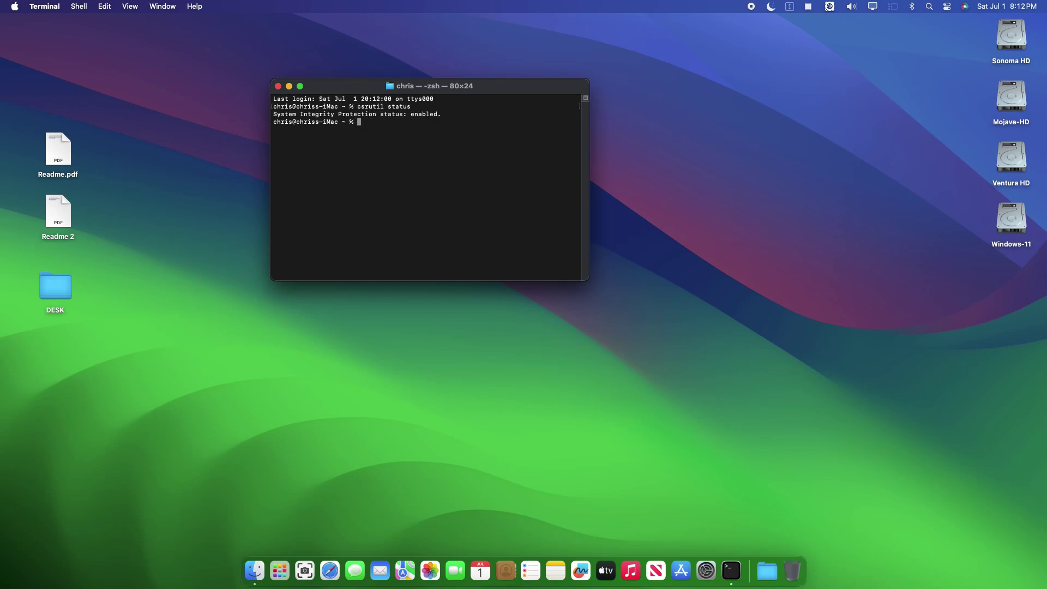
{"action": "left_click_drag", "start_coordinate": [441, 114], "coordinate": [278, 113]}
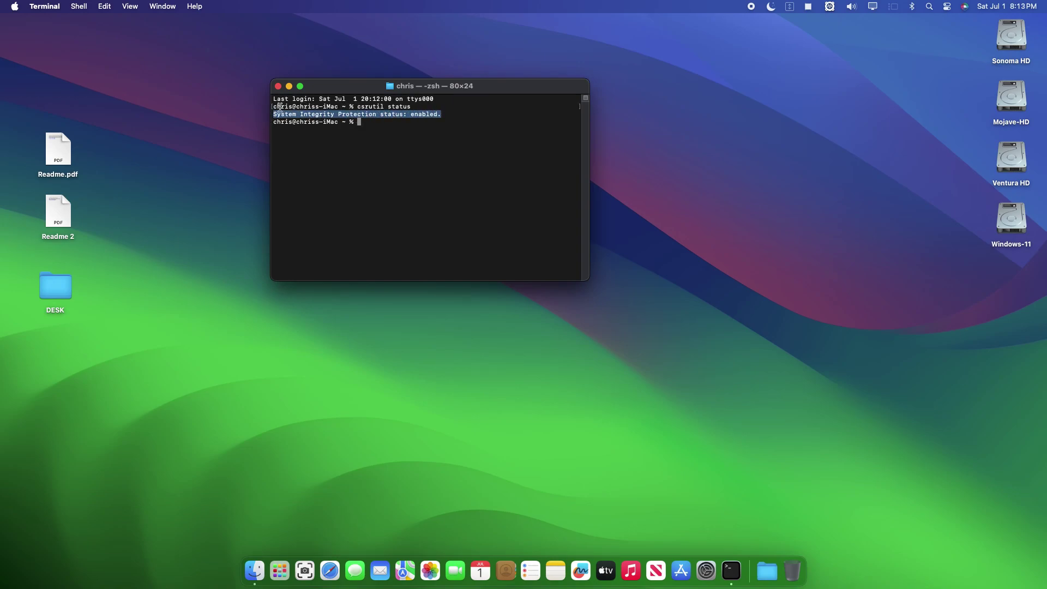
{"action": "left_click", "coordinate": [277, 87]}
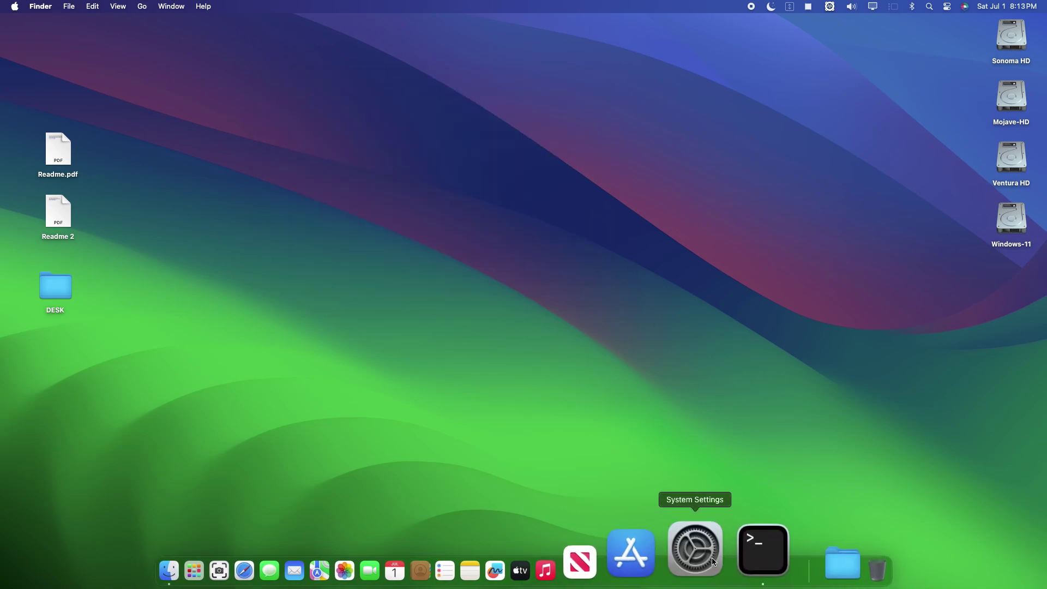
- Open Privacy & Security in System Settings and scroll down to the Security section
{"action": "left_click", "coordinate": [696, 537]}
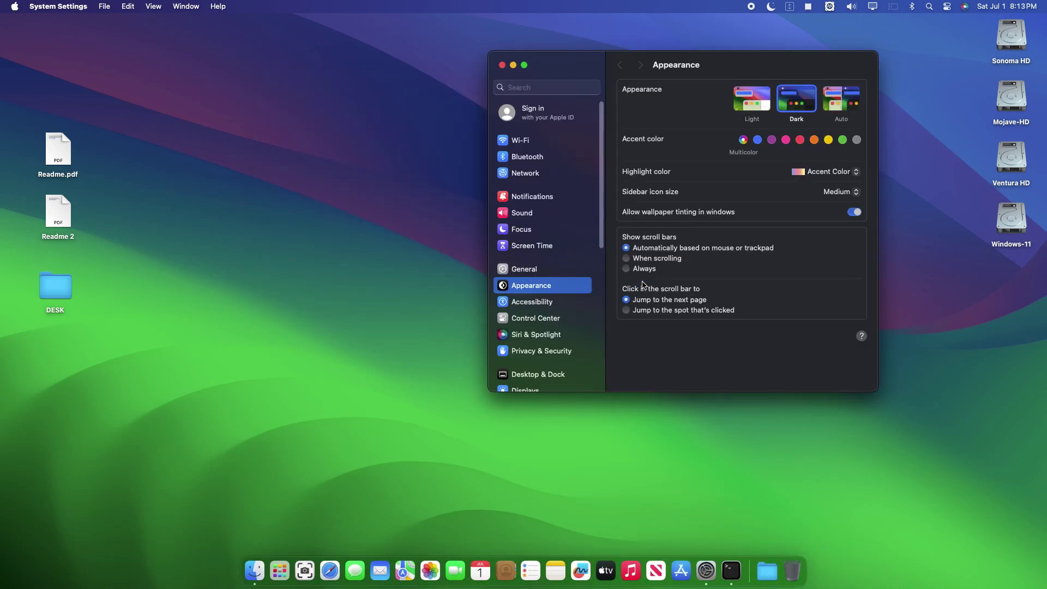
{"action": "left_click", "coordinate": [548, 356]}
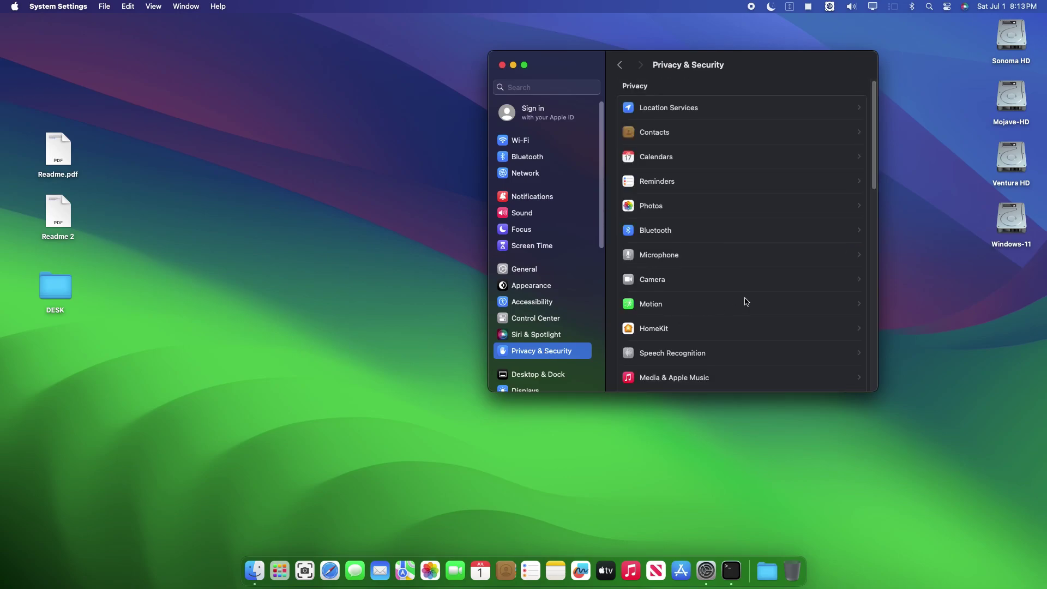
{"action": "scroll", "coordinate": [743, 303], "scroll_direction": "down", "scroll_amount": 10}
{"action": "scroll", "coordinate": [745, 301], "scroll_direction": "down", "scroll_amount": 10}
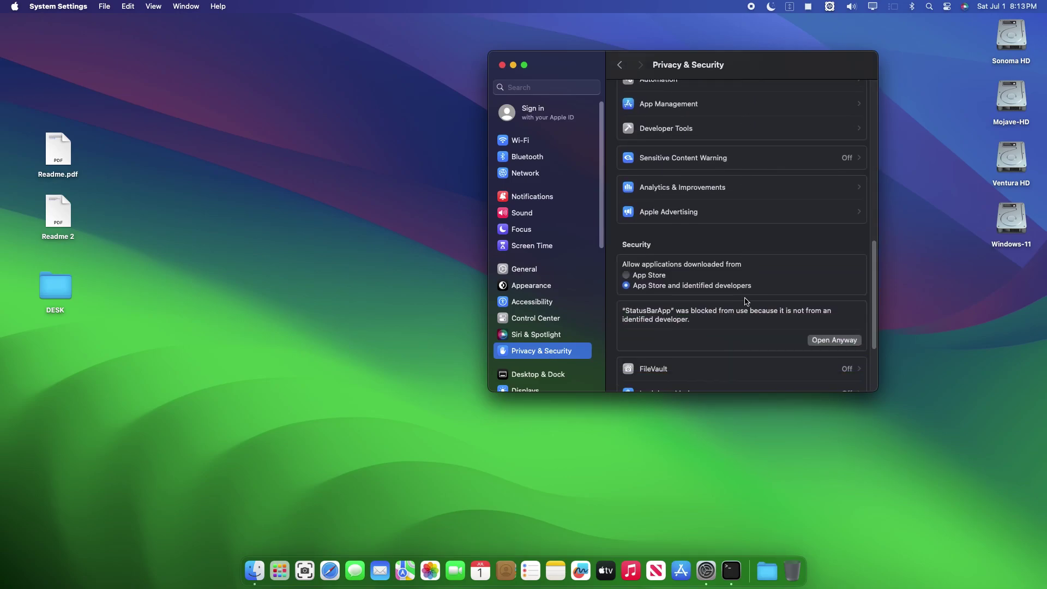
{"action": "scroll", "coordinate": [746, 302], "scroll_direction": "down", "scroll_amount": 1}
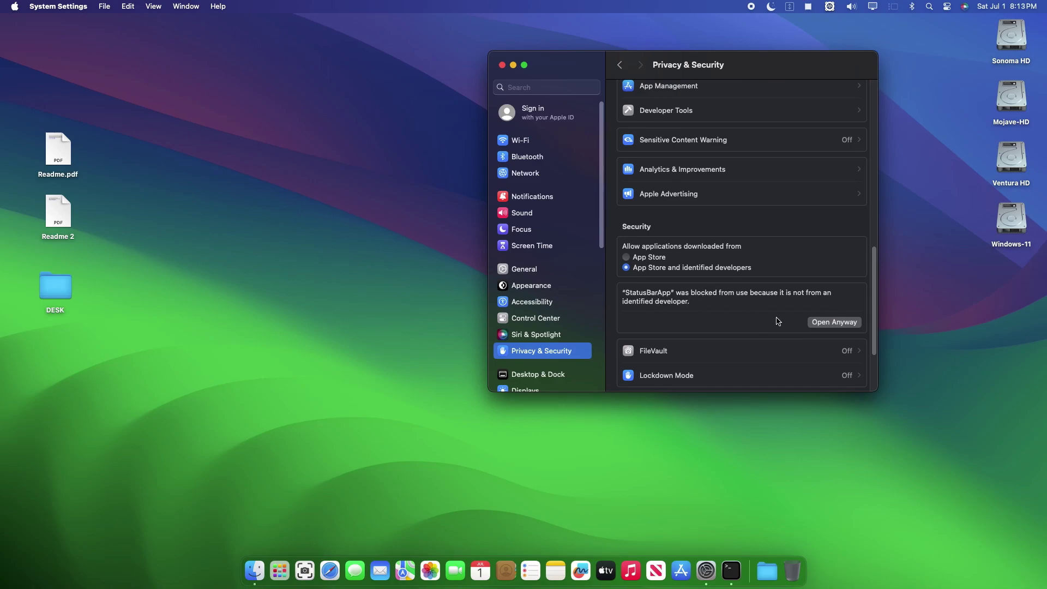
- Approve StatusBarApp with Open Anyway, authorise with the account password, and open it
{"action": "left_click", "coordinate": [832, 323]}
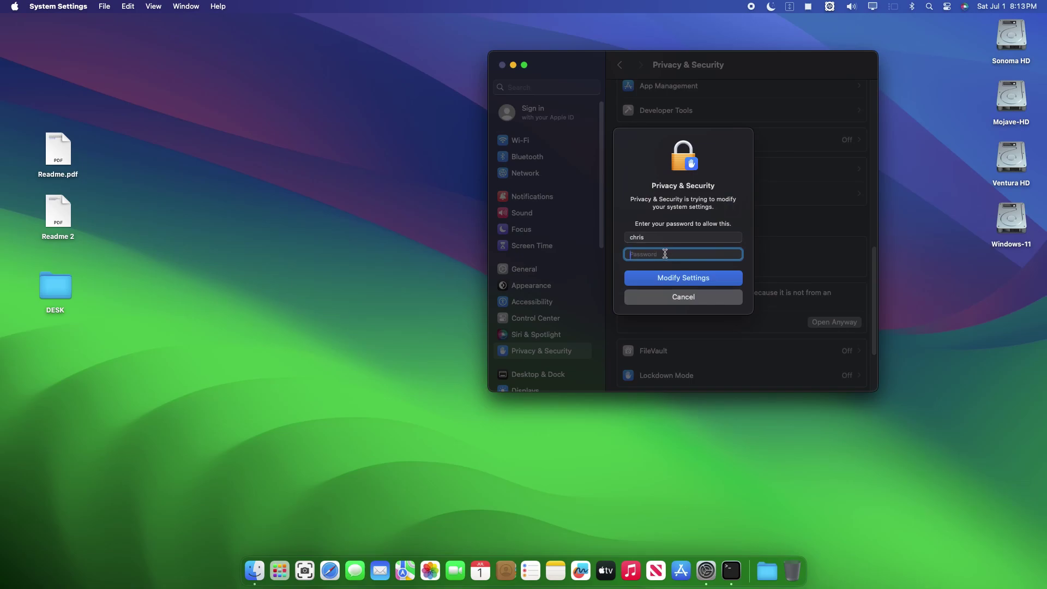
{"action": "type", "text": "••"}
{"action": "key", "text": "Return"}
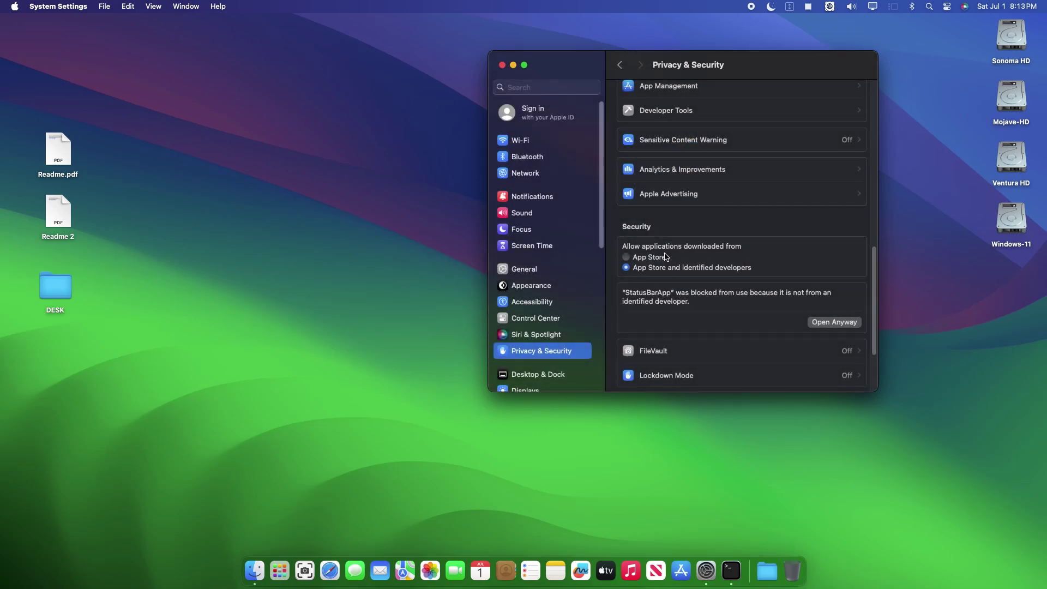
{"action": "left_click", "coordinate": [553, 226]}
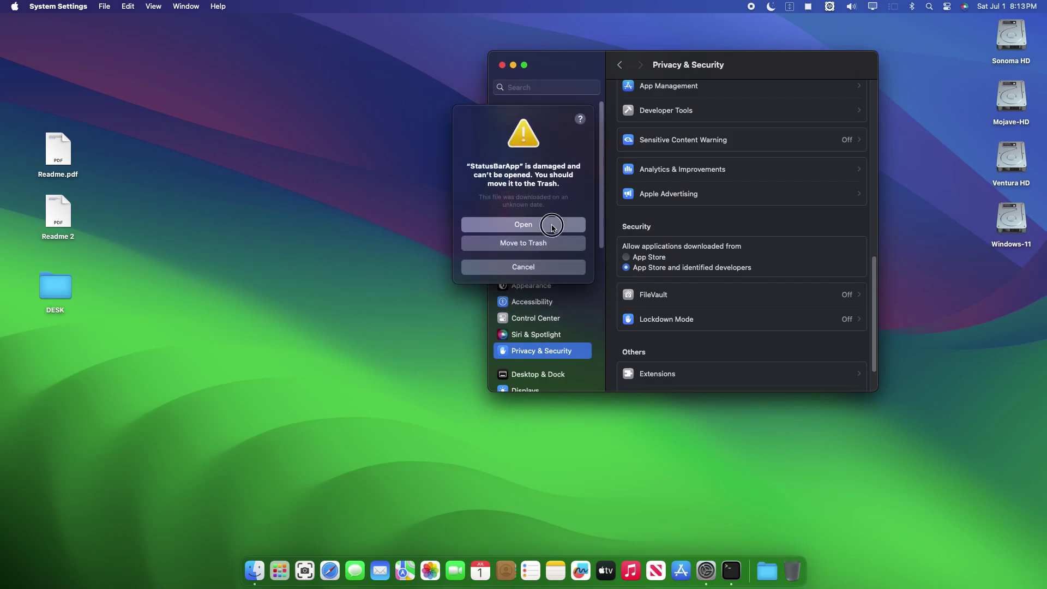
- Close System Settings and join Network-Wifi from the USB Wi-Fi menu using its password
{"action": "left_click", "coordinate": [502, 65]}
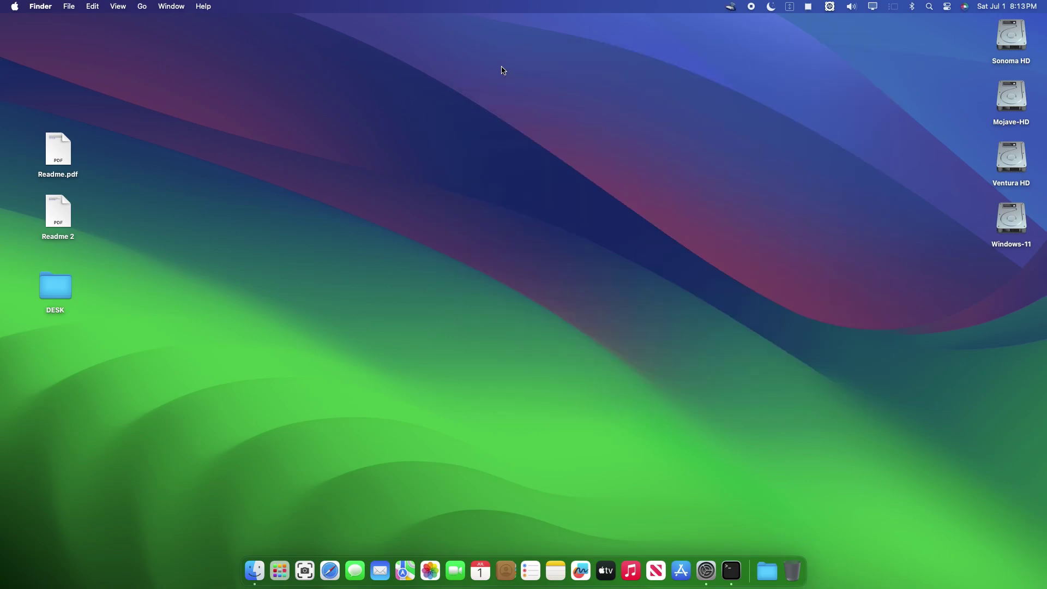
{"action": "left_click", "coordinate": [730, 7]}
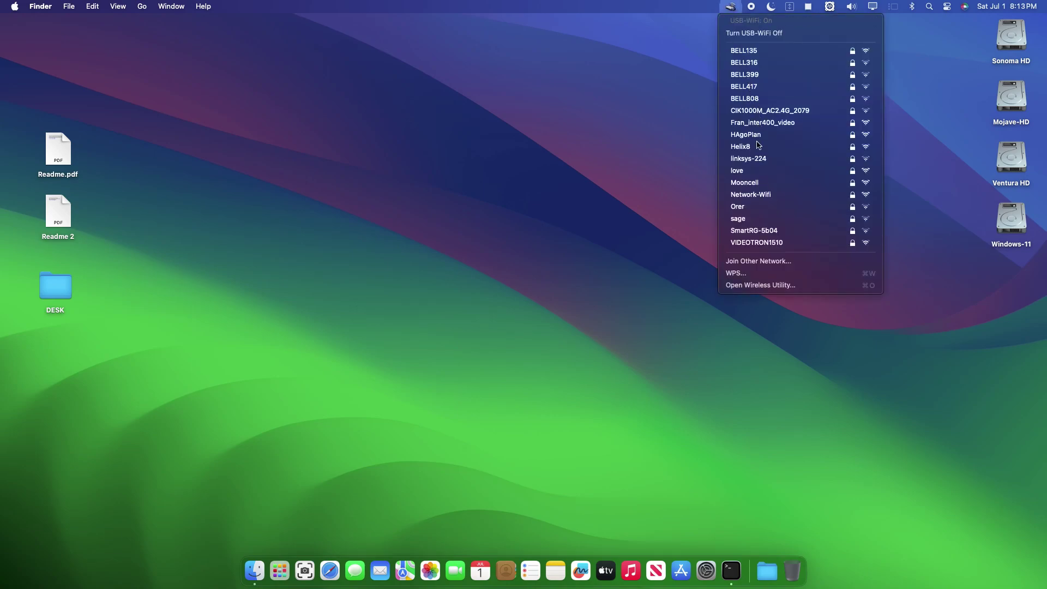
{"action": "left_click", "coordinate": [757, 195]}
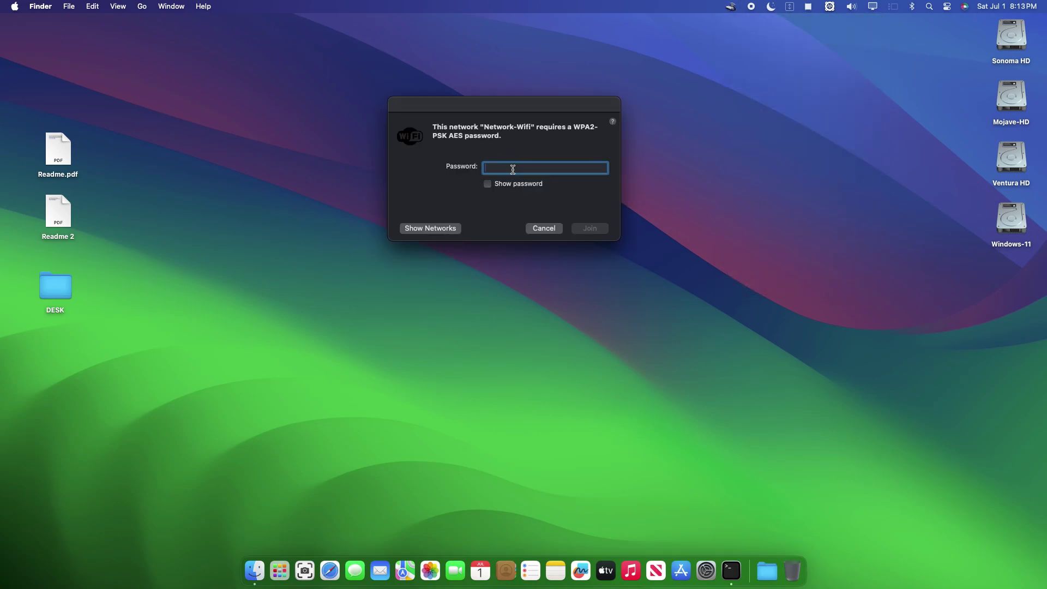
{"action": "key", "text": "Caps_Lock"}
{"action": "type", "text": "P1"}
{"action": "left_click", "coordinate": [596, 232]}
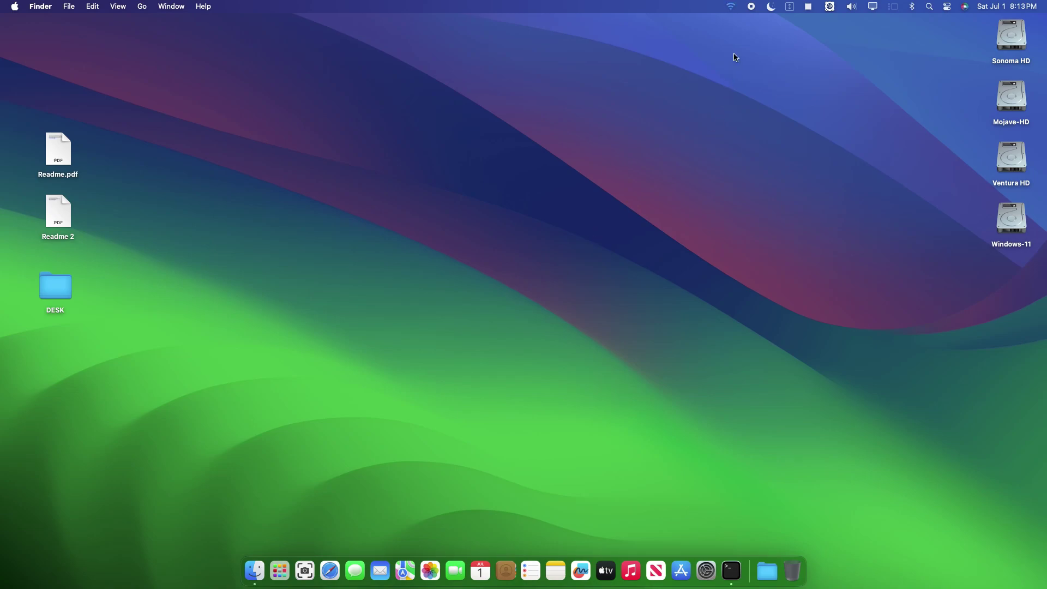
- Verify the USB Wi-Fi connection in the network list, then dismiss the list
{"action": "left_click", "coordinate": [731, 6]}
{"action": "left_click", "coordinate": [662, 207]}
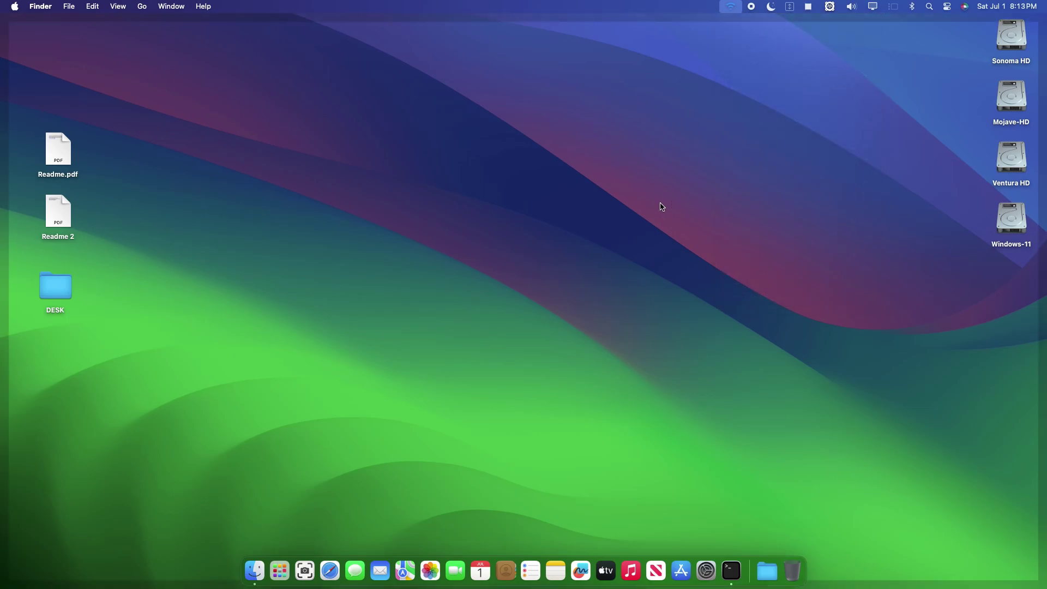
{"action": "left_click", "coordinate": [36, 35]}
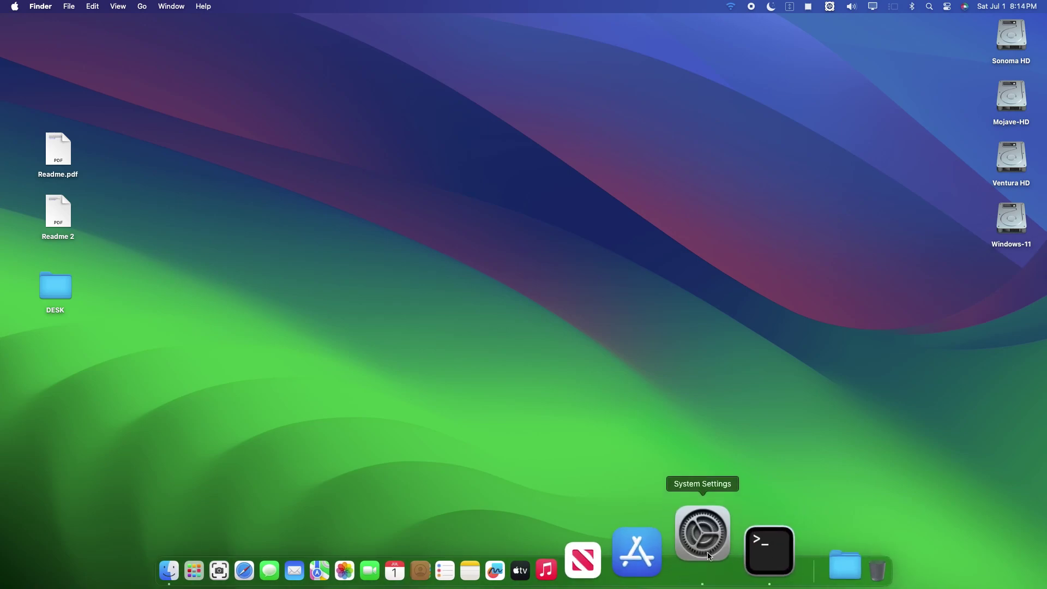
- Open Network settings and view the 802.11n NIC details showing IP 192.168.2.90
{"action": "left_click", "coordinate": [705, 540]}
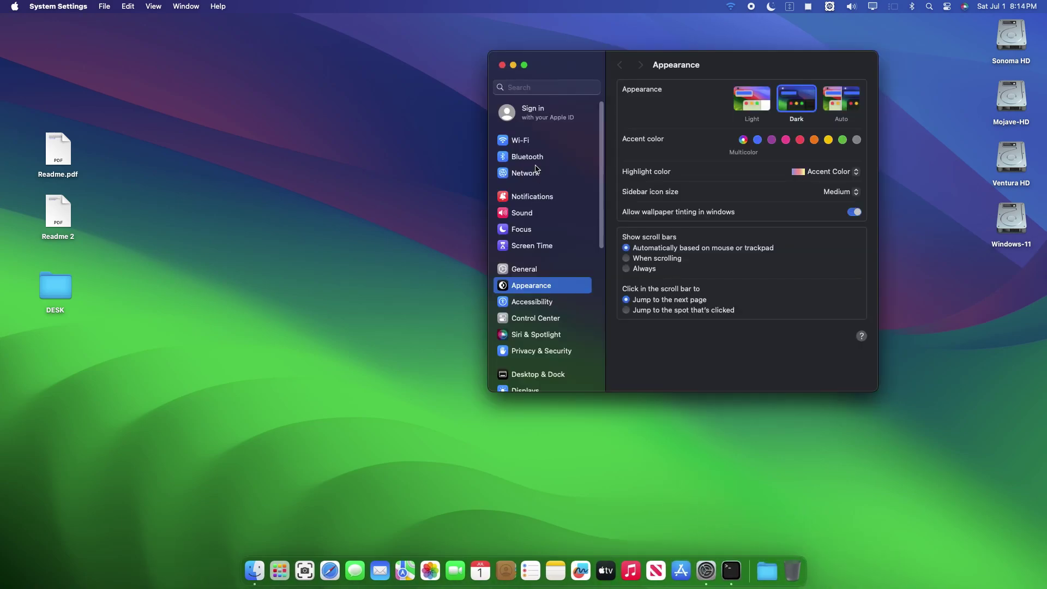
{"action": "left_click", "coordinate": [531, 175]}
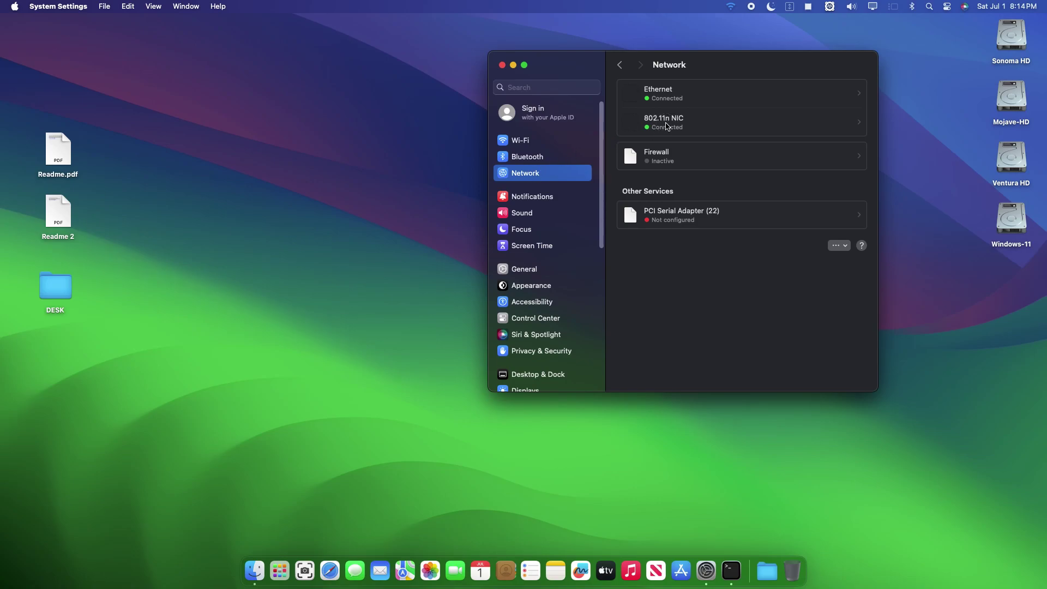
{"action": "left_click_drag", "start_coordinate": [757, 62], "coordinate": [768, 94]}
{"action": "left_click", "coordinate": [688, 152]}
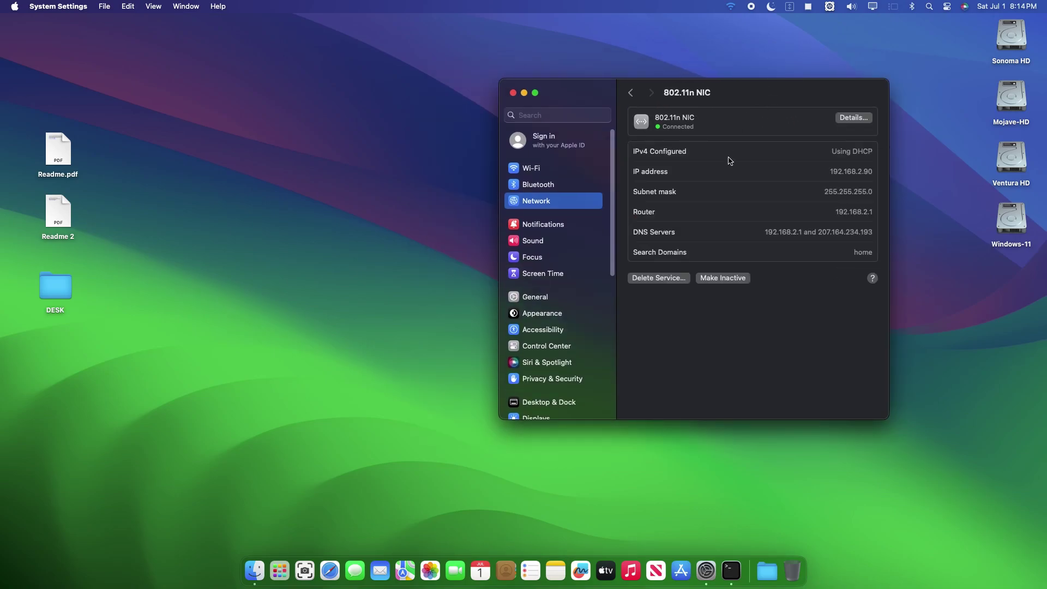
- Close System Settings and open the full System Information report via About This Mac
{"action": "left_click", "coordinate": [513, 93]}
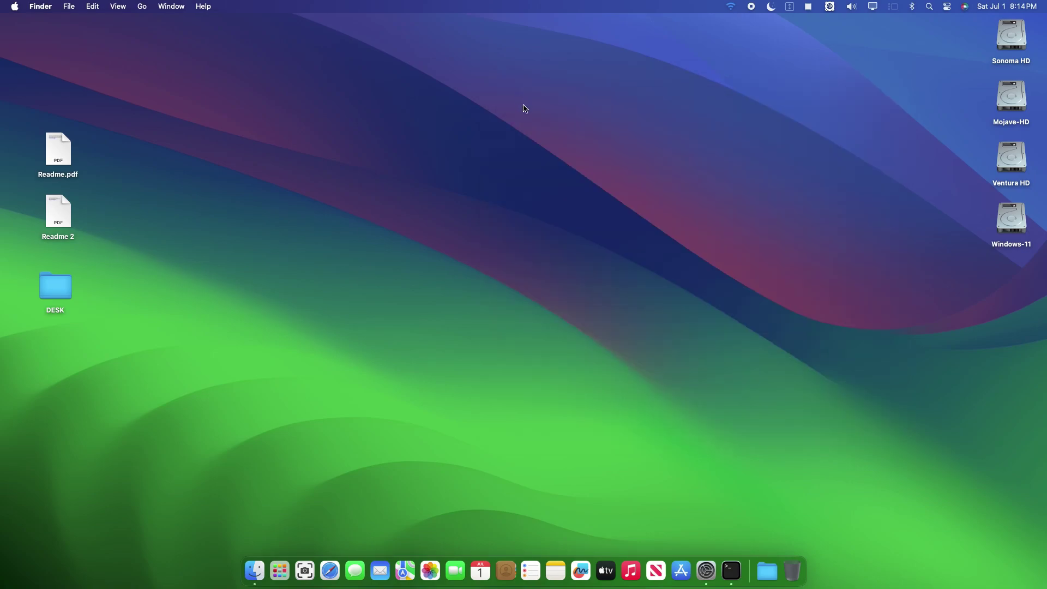
{"action": "left_click", "coordinate": [22, 6]}
{"action": "left_click", "coordinate": [23, 22]}
{"action": "left_click", "coordinate": [533, 321]}
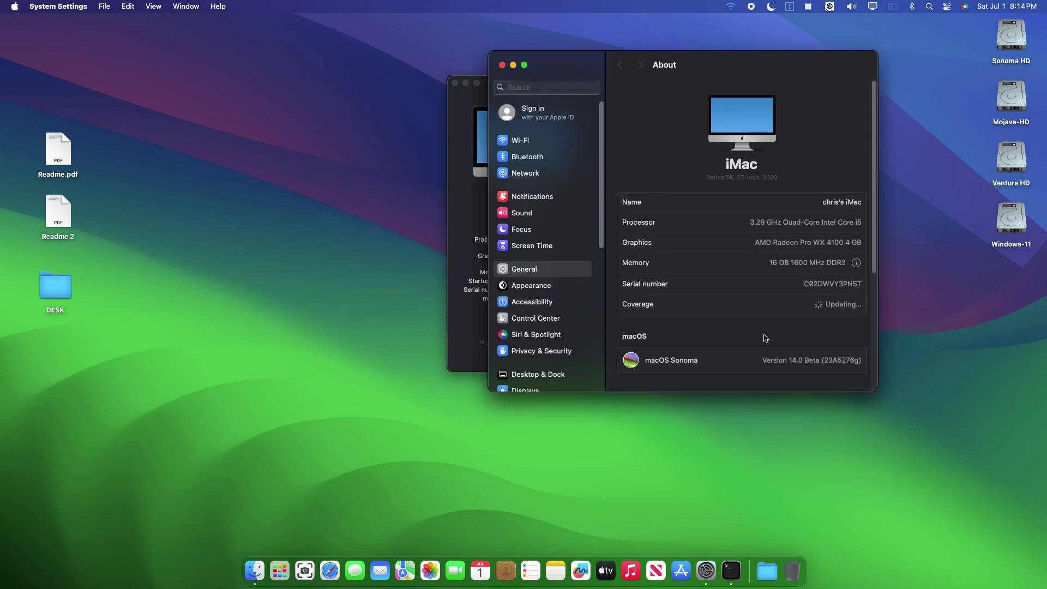
{"action": "scroll", "coordinate": [760, 344], "scroll_direction": "down", "scroll_amount": 5}
{"action": "left_click", "coordinate": [754, 349]}
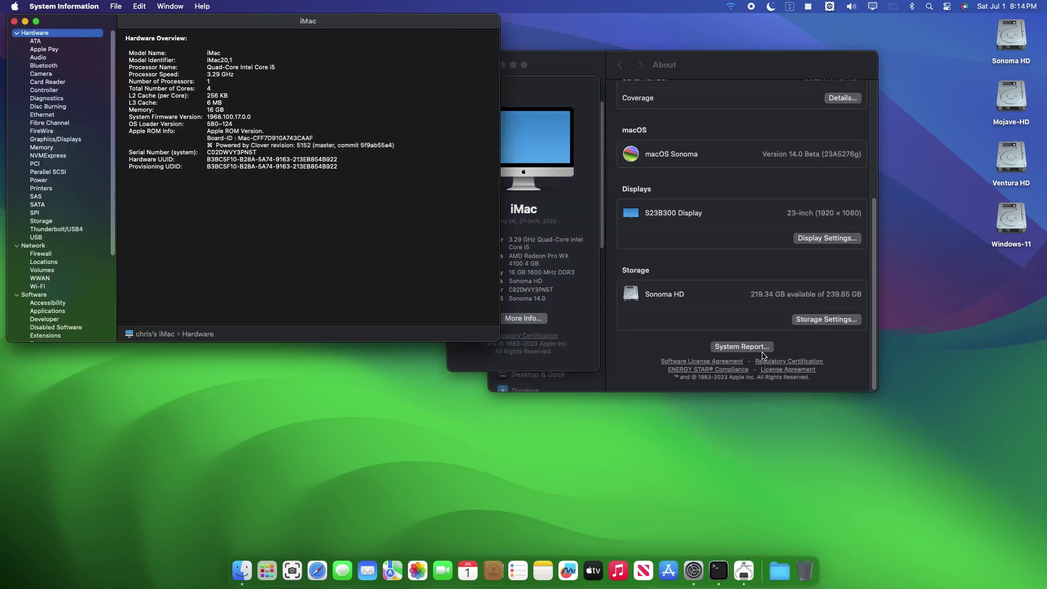
- In the USB device tree, check the 802.11n NIC's manufacturer reads Realtek
{"action": "left_click", "coordinate": [38, 238]}
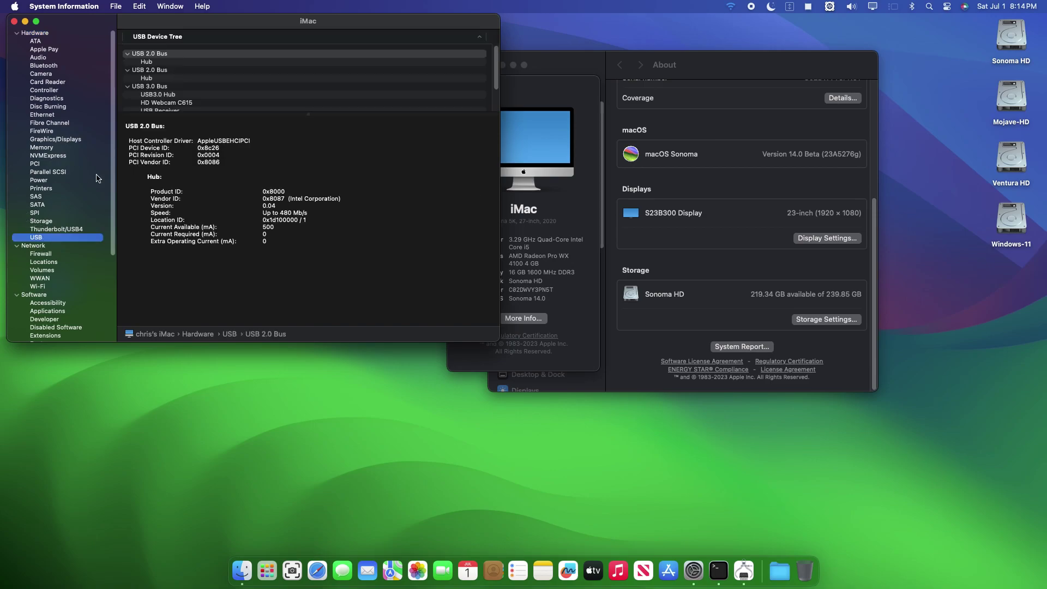
{"action": "left_click_drag", "start_coordinate": [312, 114], "coordinate": [312, 160]}
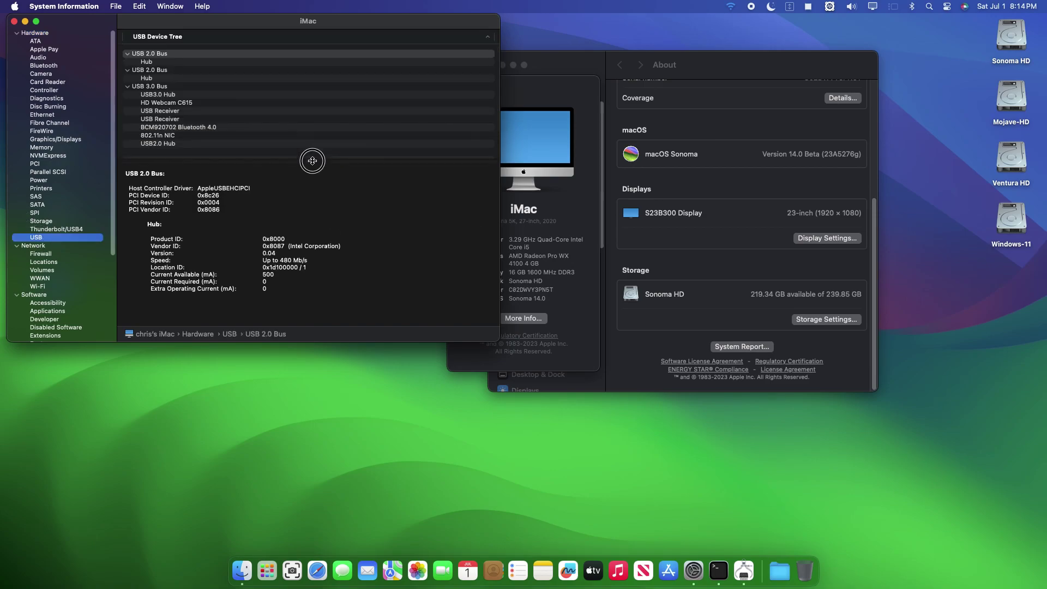
{"action": "left_click", "coordinate": [173, 135]}
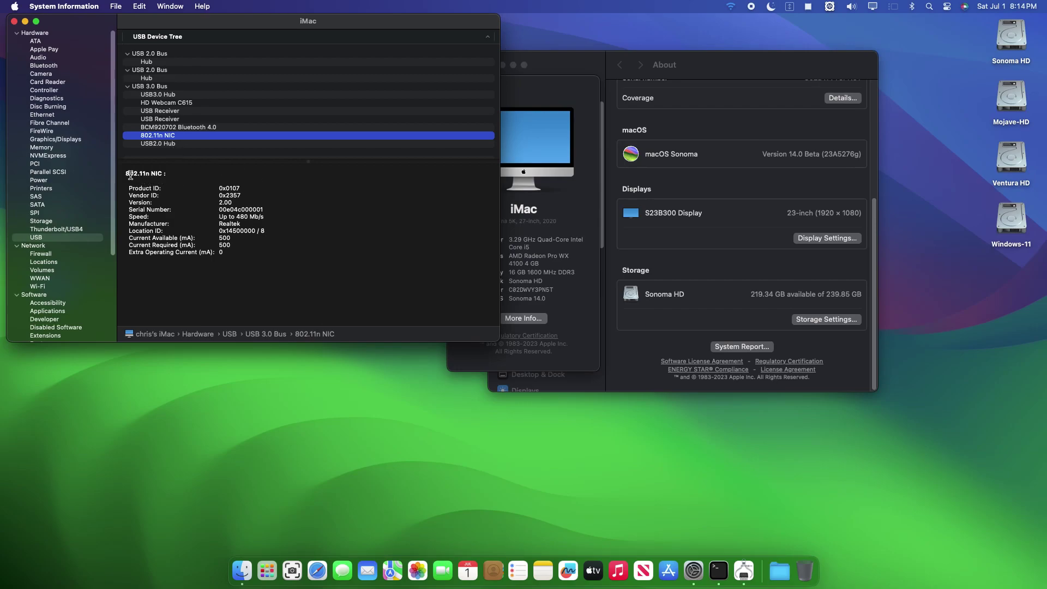
{"action": "left_click_drag", "start_coordinate": [127, 173], "coordinate": [330, 271]}
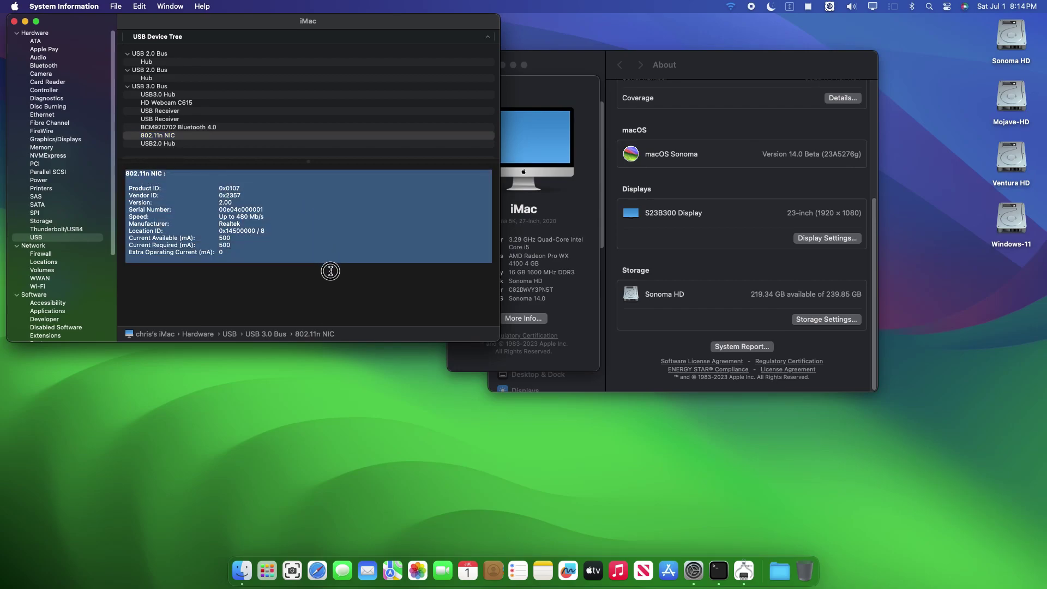
{"action": "double_click", "coordinate": [245, 221]}
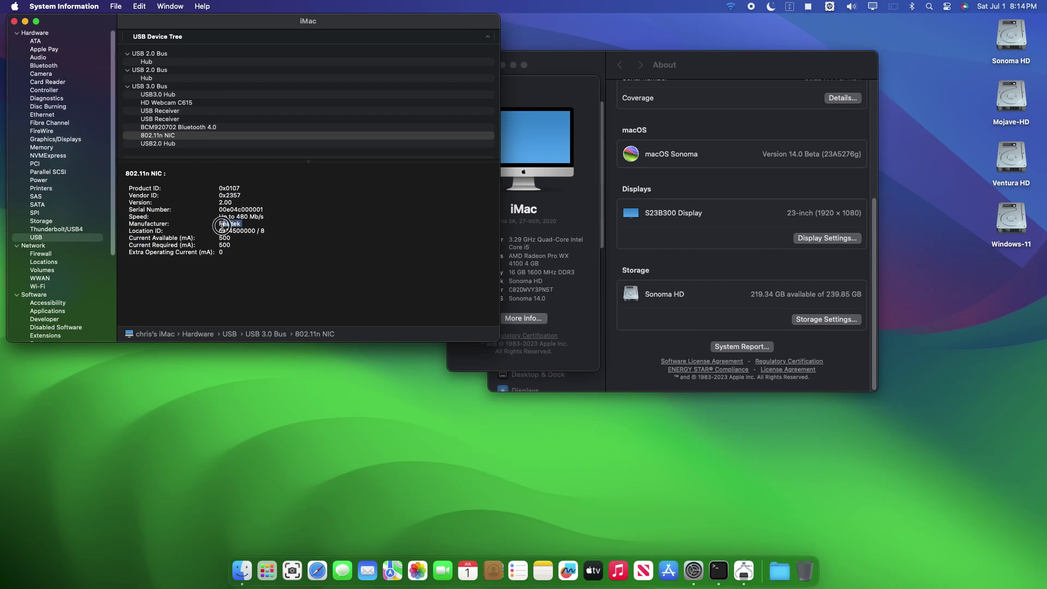
- Close System Information, the About This Mac window, and System Settings
{"action": "left_click", "coordinate": [15, 22]}
{"action": "left_click", "coordinate": [455, 82]}
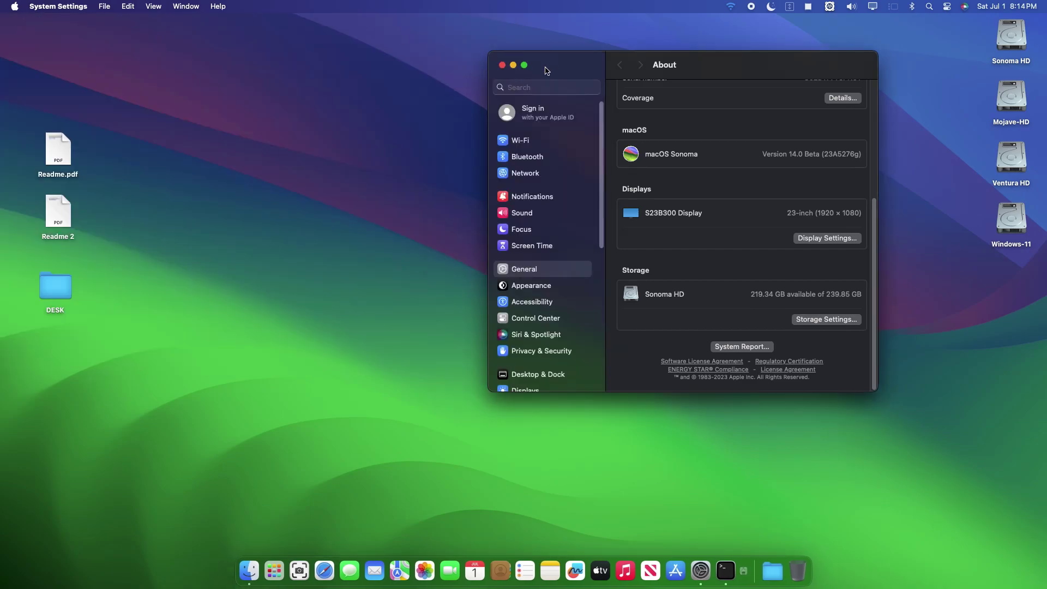
{"action": "left_click", "coordinate": [501, 66]}
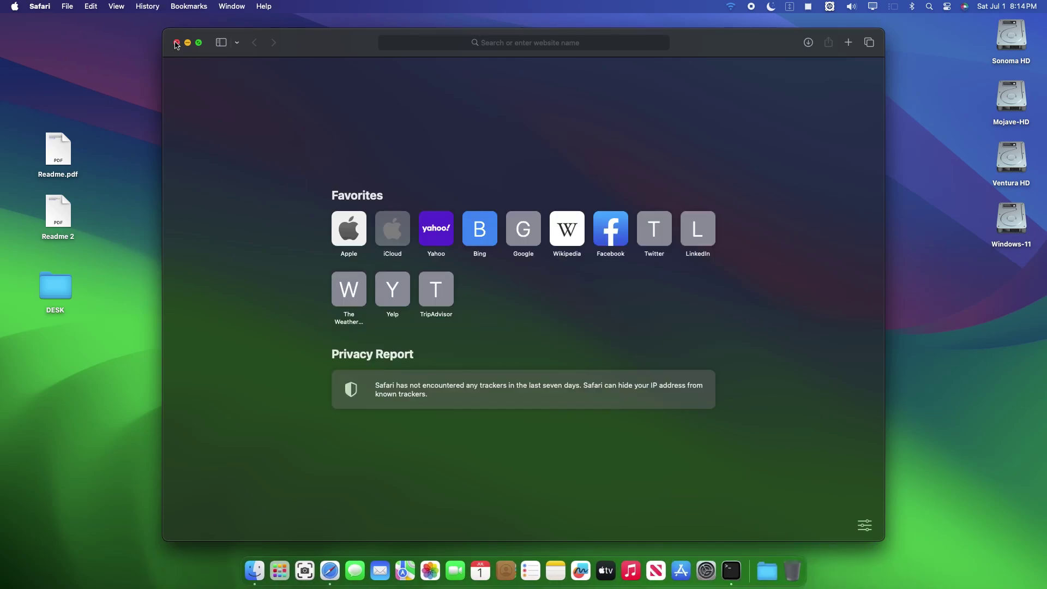
- Move 802.11n NIC to the top of the network service order in Network settings
{"action": "left_click", "coordinate": [693, 545]}
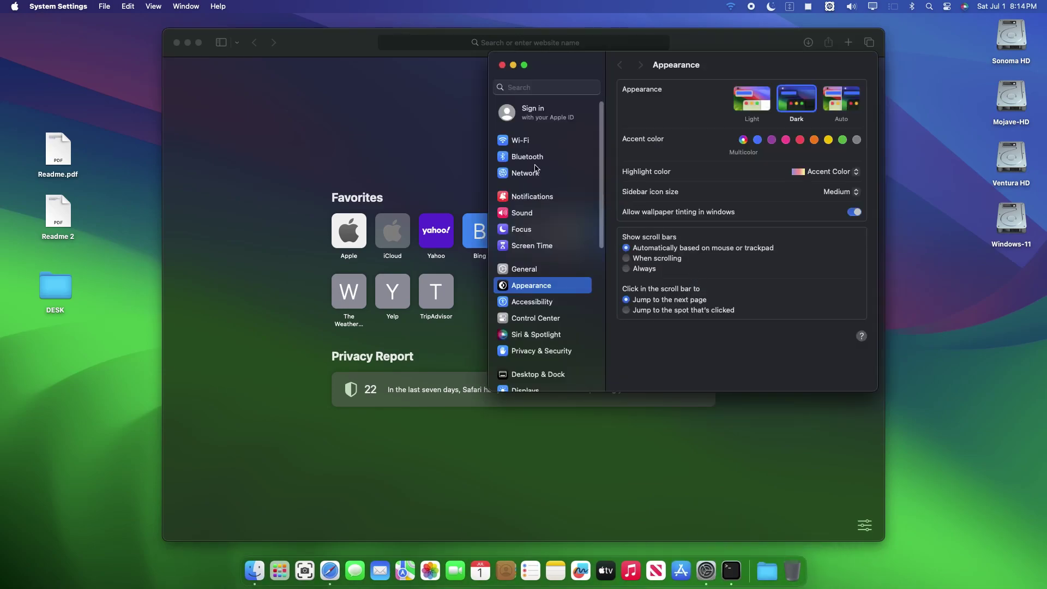
{"action": "left_click", "coordinate": [531, 173]}
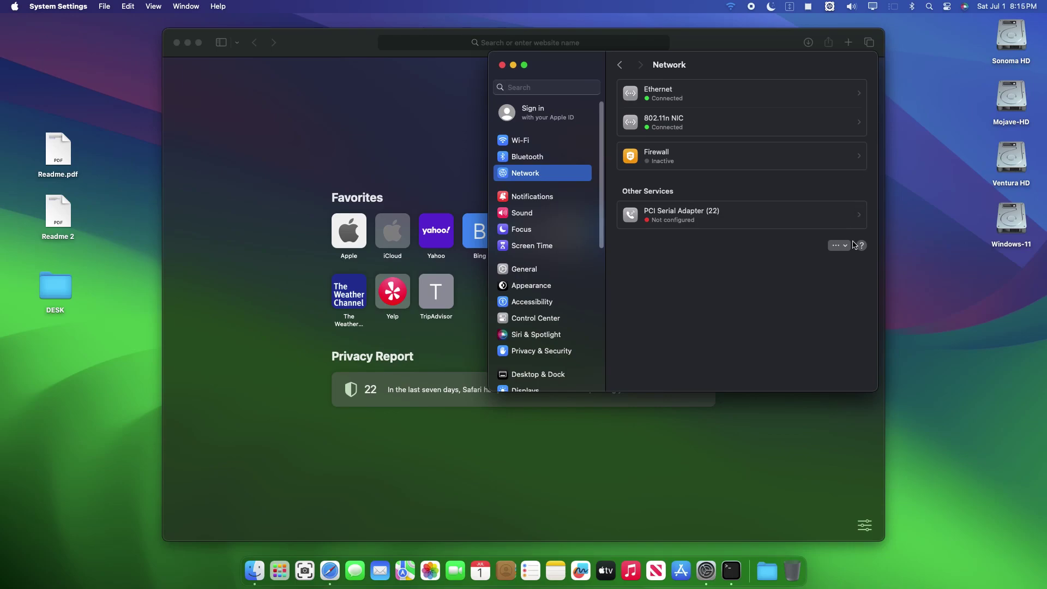
{"action": "left_click", "coordinate": [848, 246]}
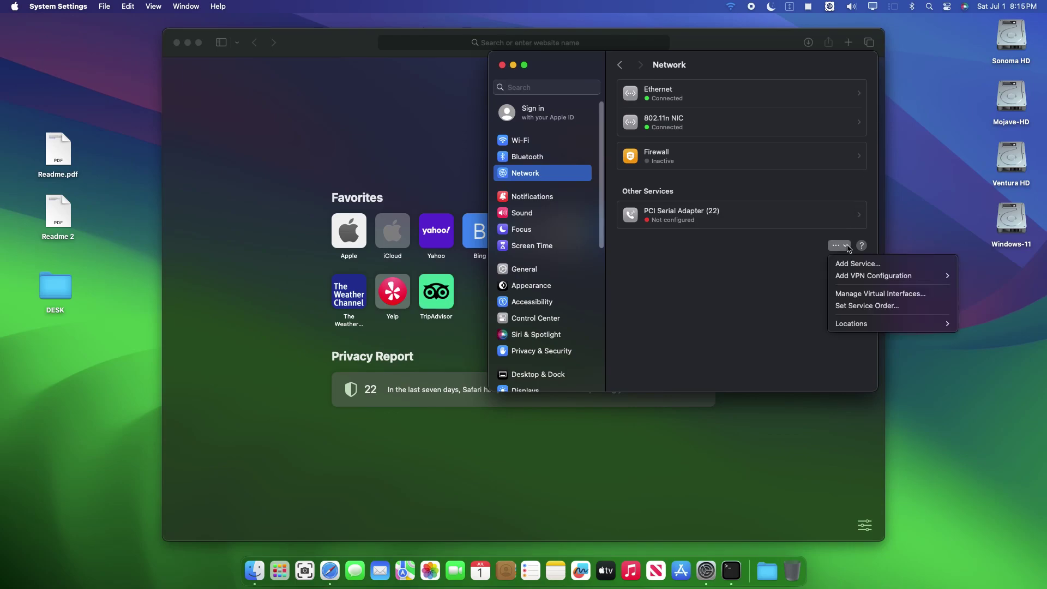
{"action": "left_click", "coordinate": [855, 304]}
{"action": "left_click_drag", "start_coordinate": [628, 197], "coordinate": [616, 175]}
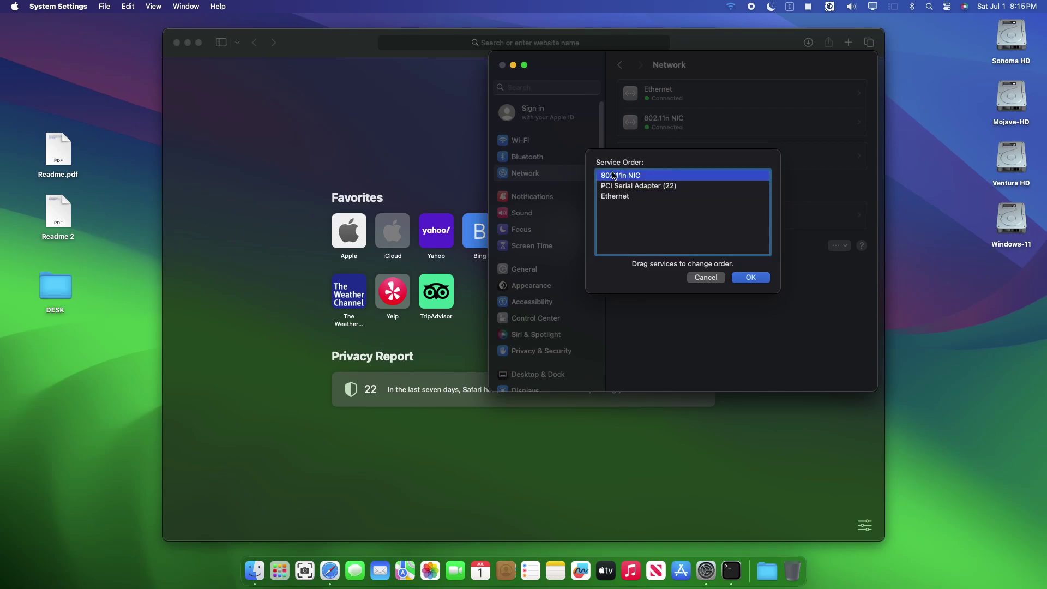
{"action": "left_click", "coordinate": [753, 278]}
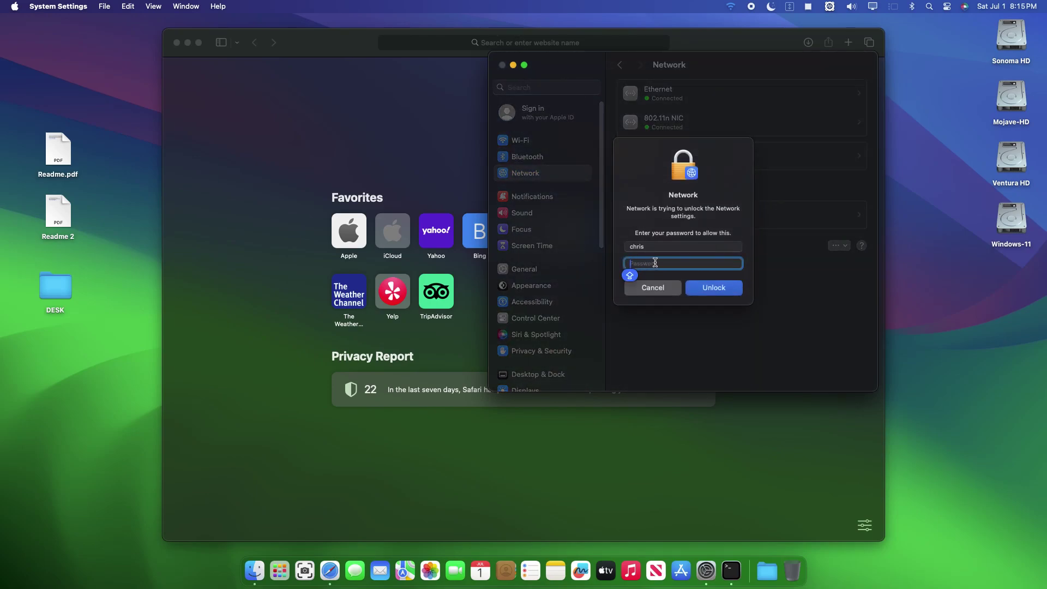
- Authorise the service order change with the account password
{"action": "key", "text": "Caps_Lock"}
{"action": "type", "text": "••"}
{"action": "key", "text": "Return"}
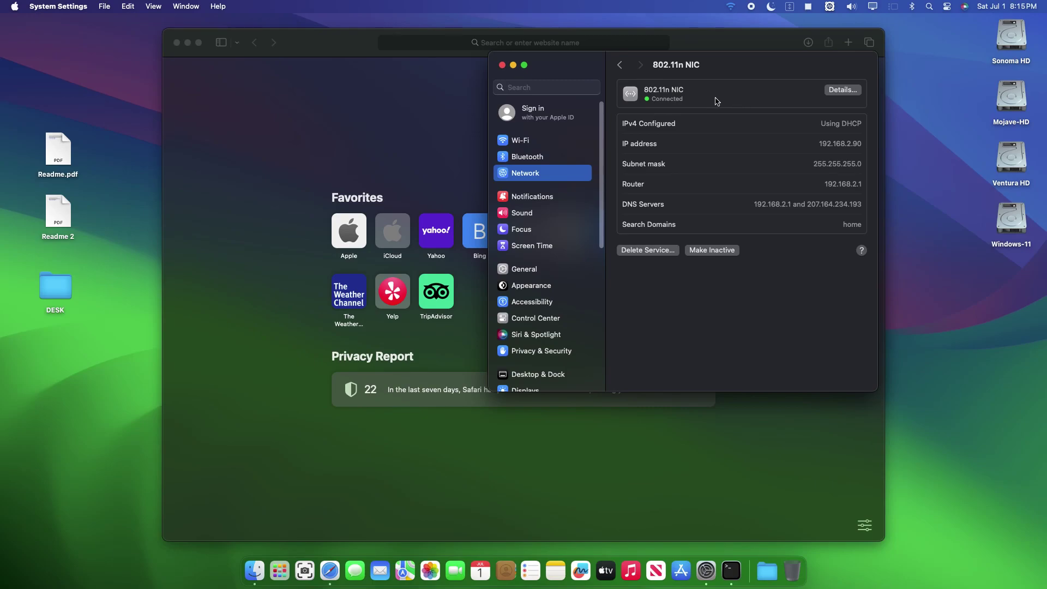
- Reopen Safari and search Google for the driver developer's GitHub handle
{"action": "left_click", "coordinate": [512, 66]}
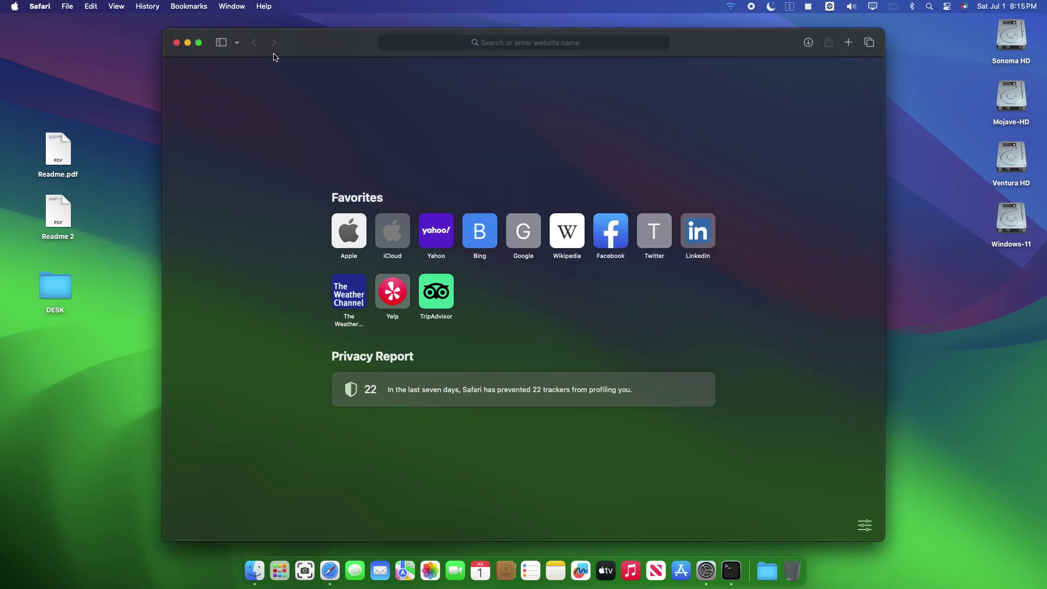
{"action": "left_click", "coordinate": [177, 43]}
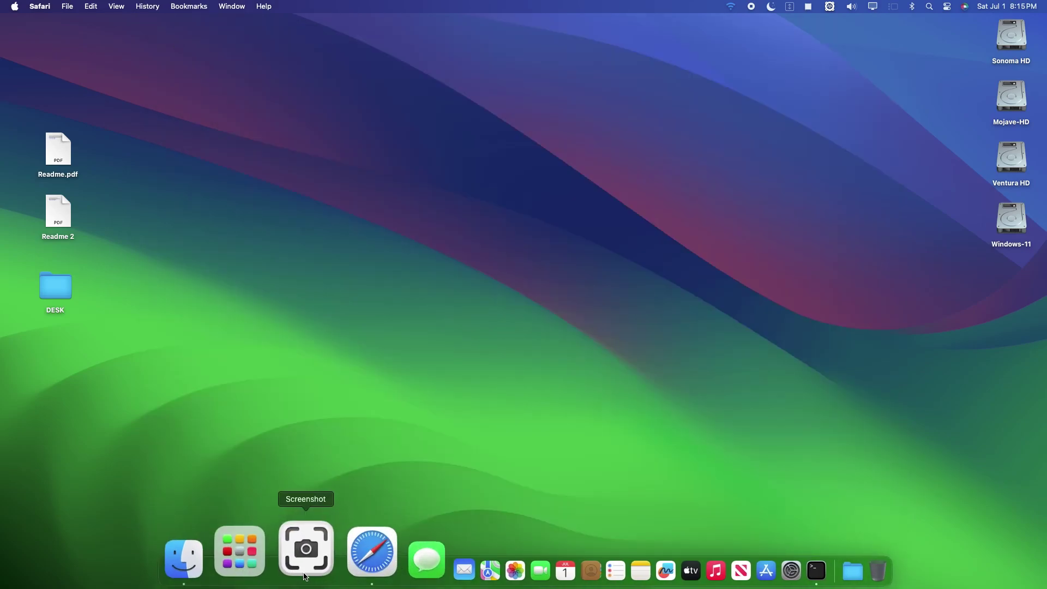
{"action": "left_click", "coordinate": [324, 567]}
{"action": "left_click", "coordinate": [523, 234]}
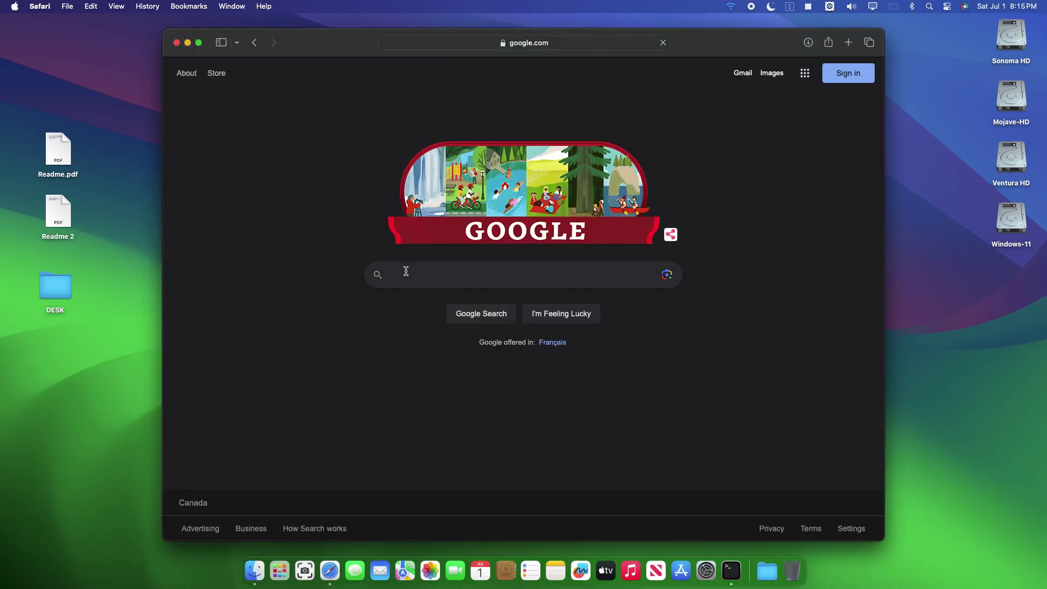
{"action": "left_click", "coordinate": [405, 271]}
{"action": "type", "text": "ch"}
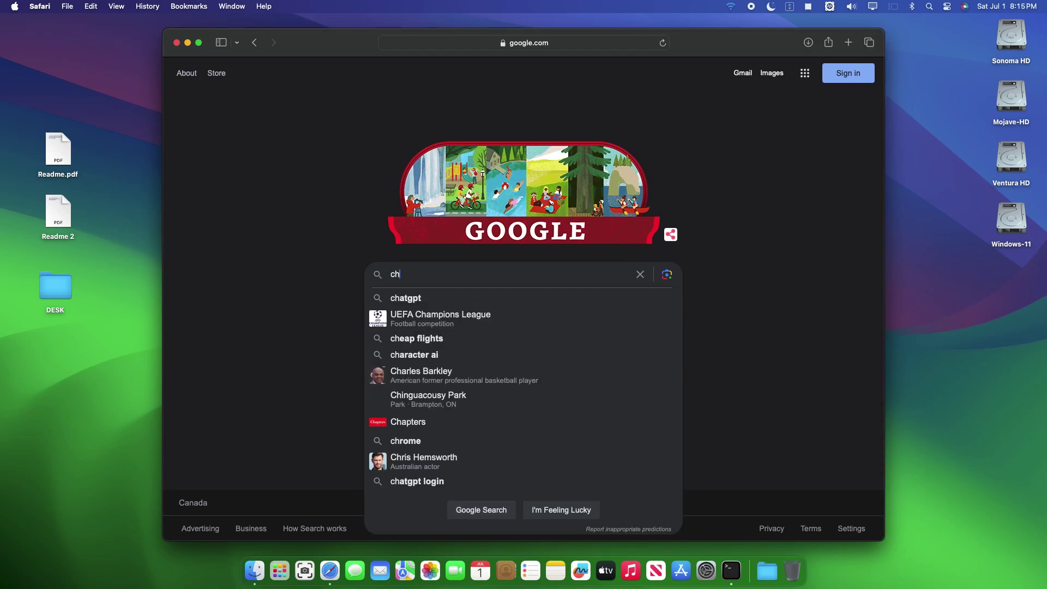
{"action": "type", "text": "ris1111"}
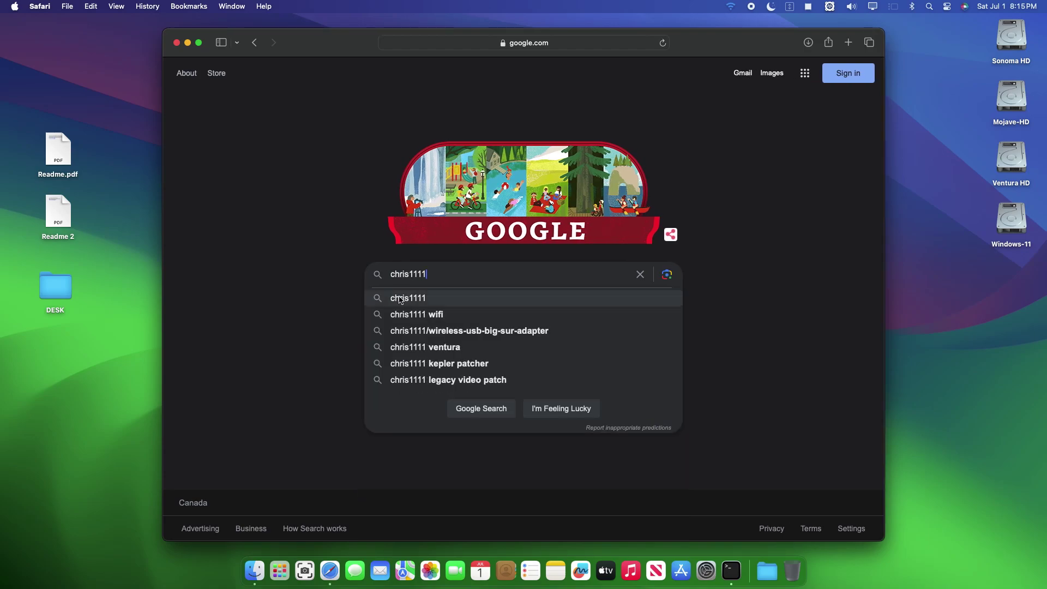
{"action": "left_click", "coordinate": [397, 297]}
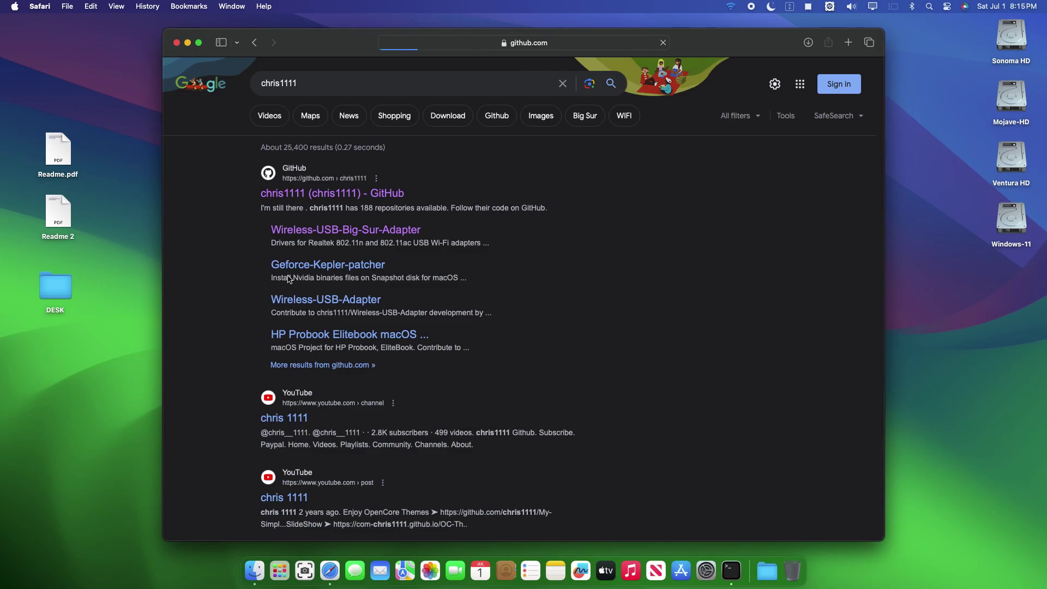
- Open the Realtek Wi-Fi adapter project, then its WirelessAdapterCloverBigSur repository
{"action": "scroll", "coordinate": [343, 271], "scroll_direction": "down", "scroll_amount": 5}
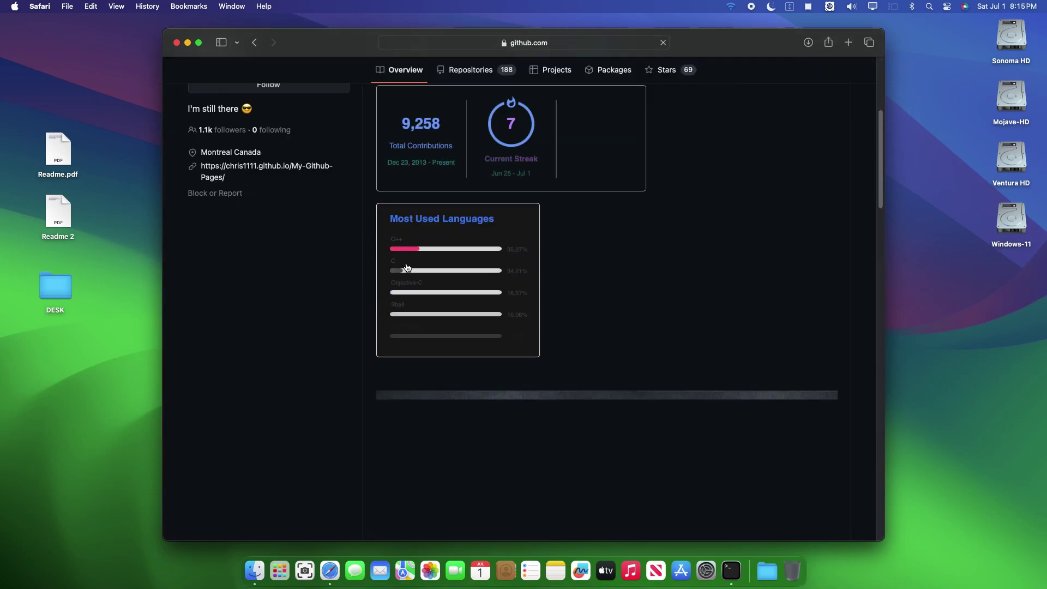
{"action": "scroll", "coordinate": [325, 274], "scroll_direction": "up", "scroll_amount": 5}
{"action": "scroll", "coordinate": [325, 274], "scroll_direction": "down", "scroll_amount": 15}
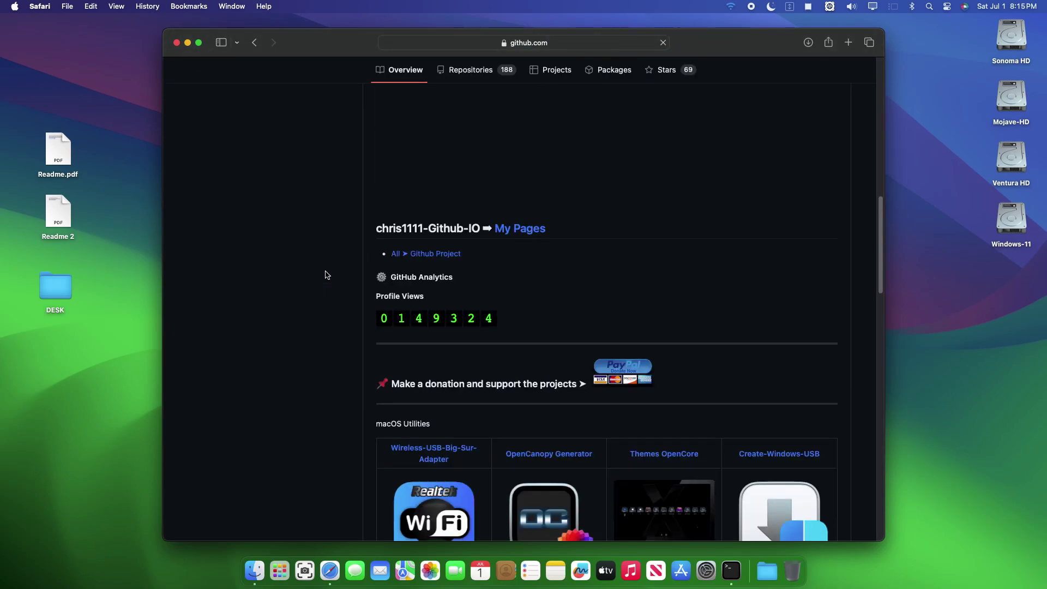
{"action": "left_click", "coordinate": [441, 160]}
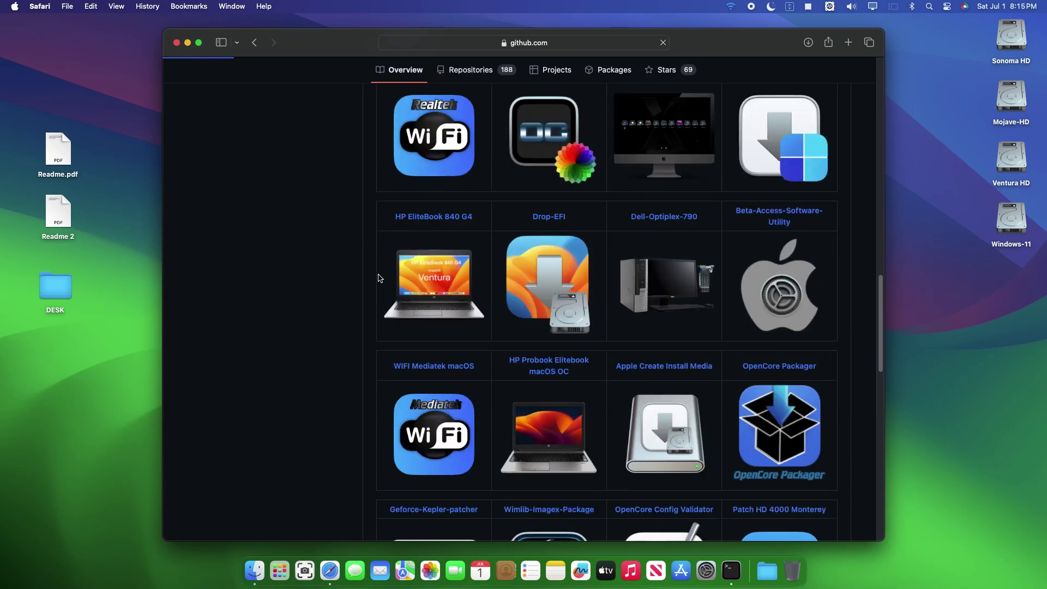
{"action": "scroll", "coordinate": [380, 277], "scroll_direction": "down", "scroll_amount": 15}
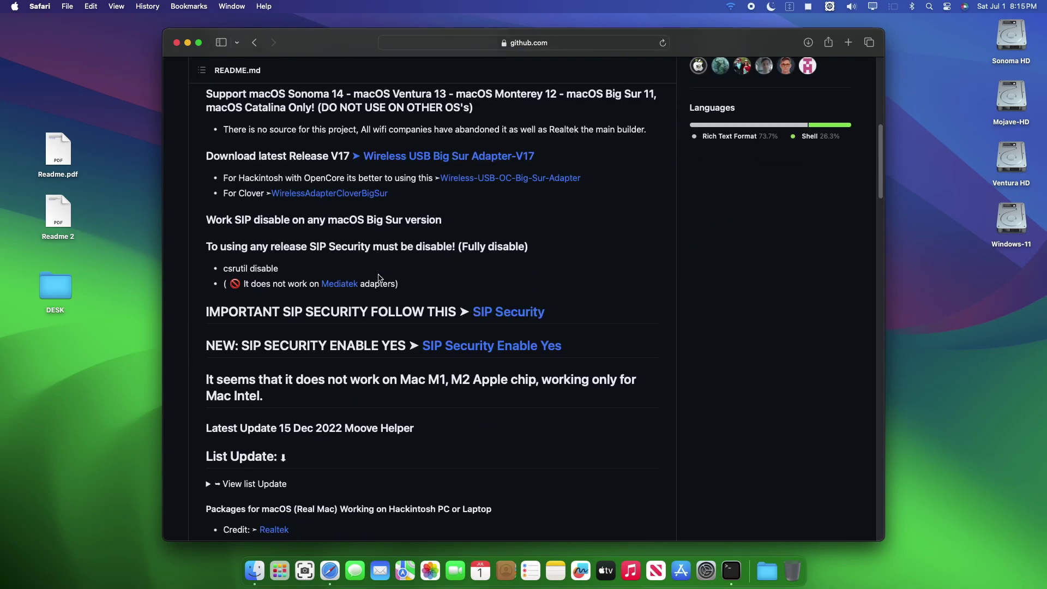
{"action": "scroll", "coordinate": [380, 278], "scroll_direction": "up", "scroll_amount": 5}
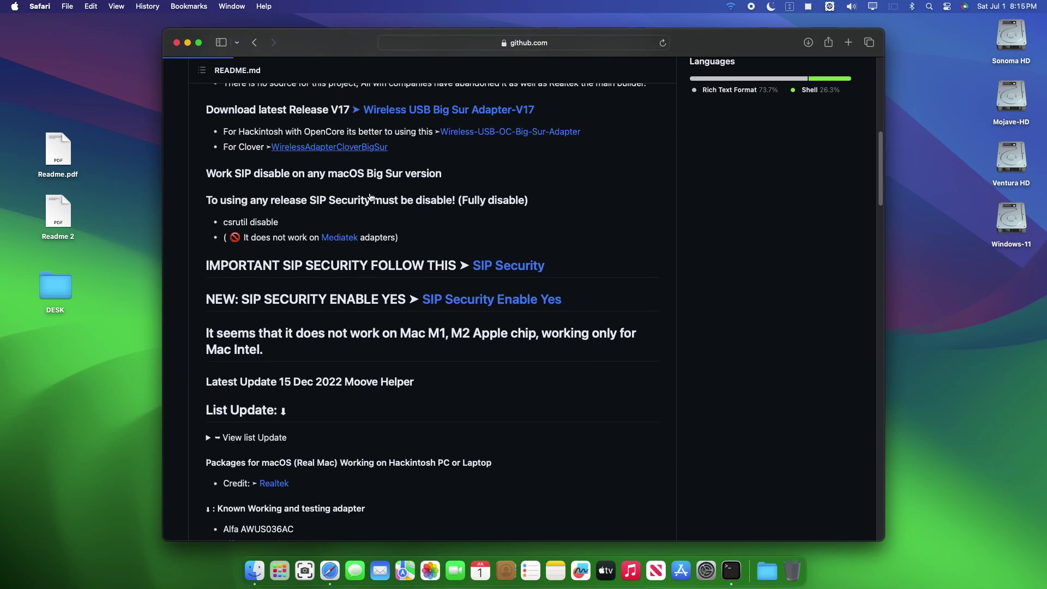
{"action": "left_click", "coordinate": [370, 147]}
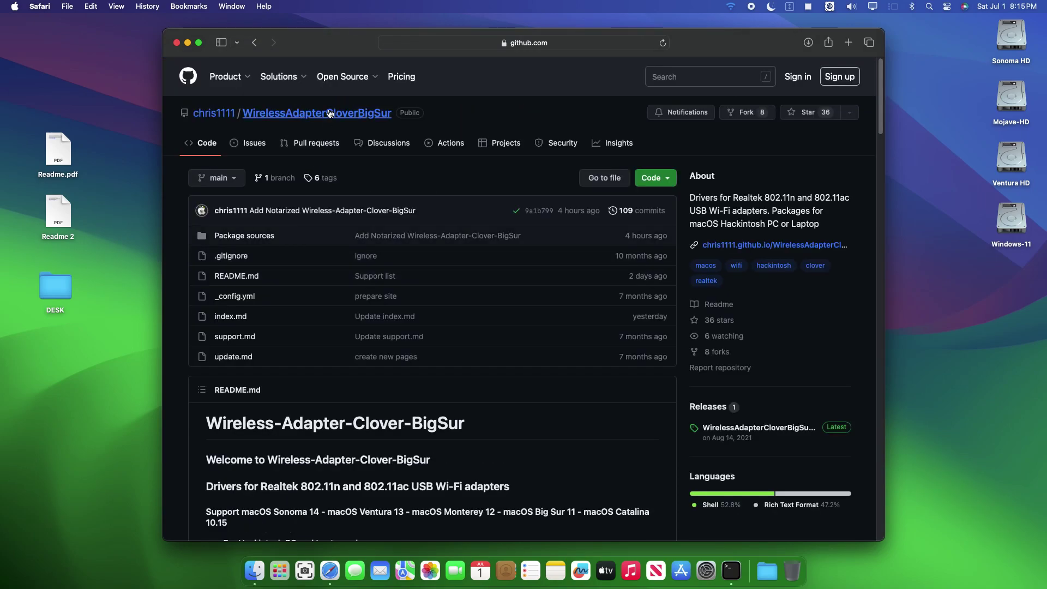
- Make Safari full screen, review the SIP Enable YES discussion's guide steps, then return to the desktop
{"action": "left_click_drag", "start_coordinate": [359, 53], "coordinate": [287, 38]}
{"action": "left_click", "coordinate": [127, 28]}
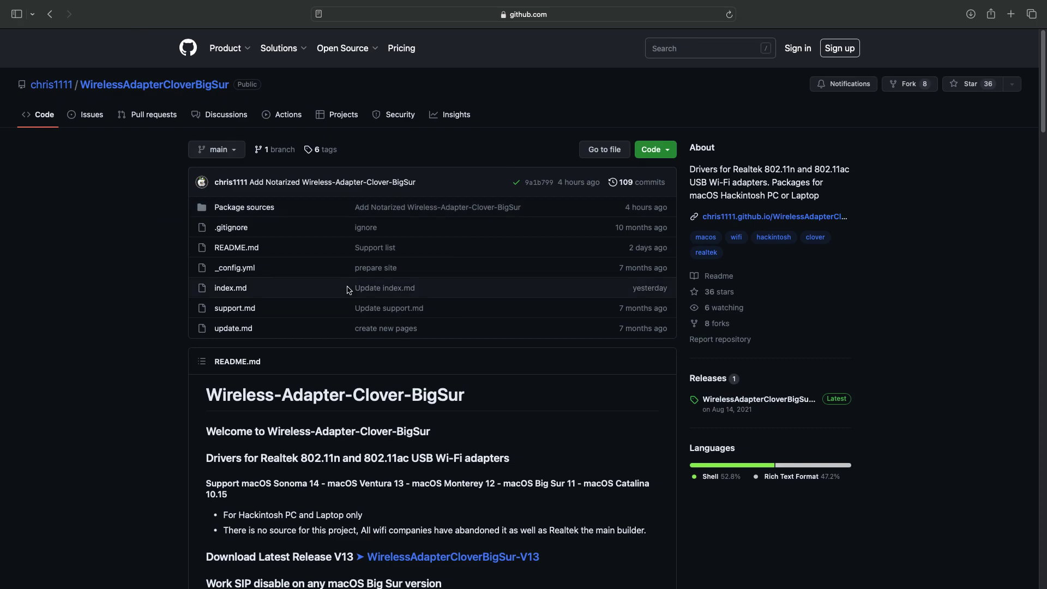
{"action": "scroll", "coordinate": [349, 290], "scroll_direction": "down", "scroll_amount": 6}
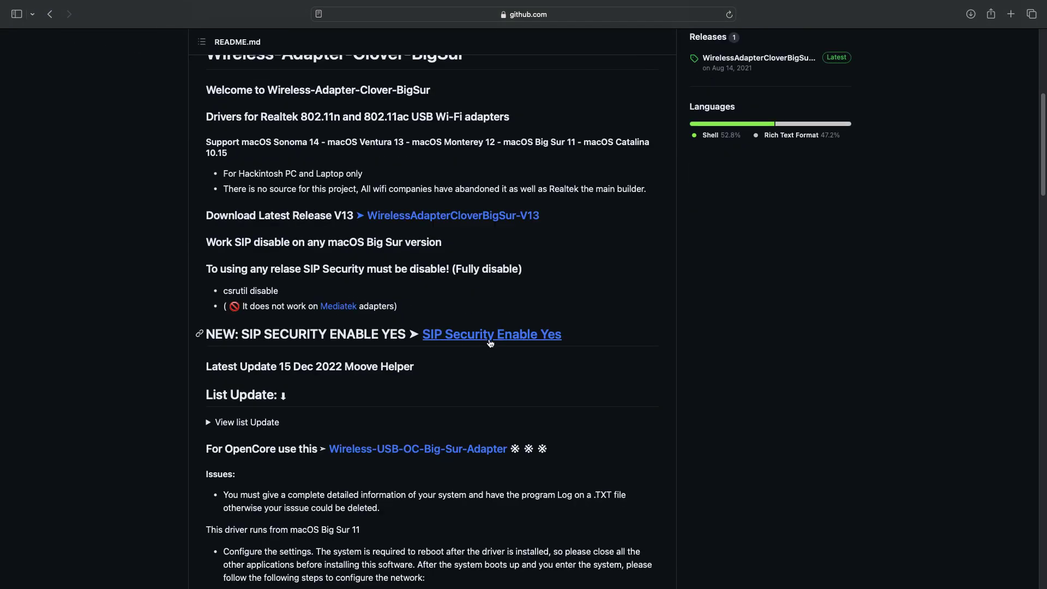
{"action": "left_click", "coordinate": [485, 336]}
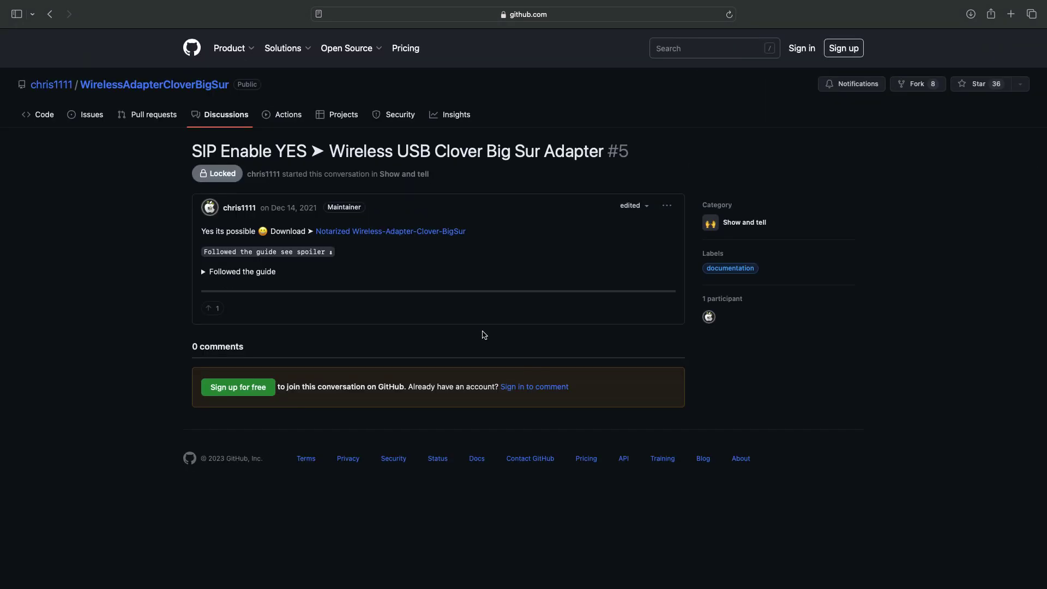
{"action": "left_click", "coordinate": [206, 274]}
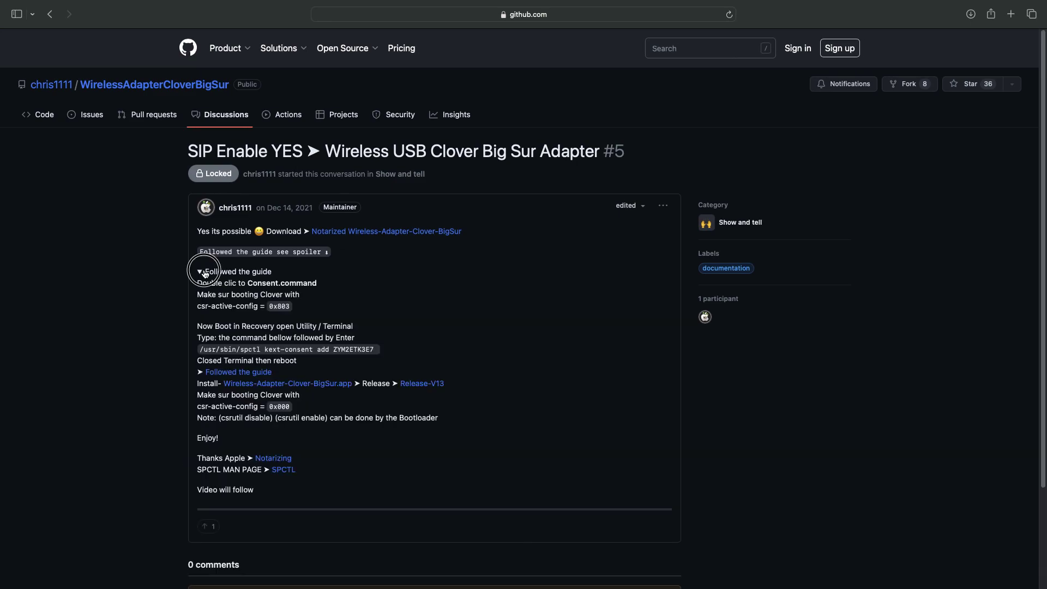
{"action": "left_click", "coordinate": [203, 274]}
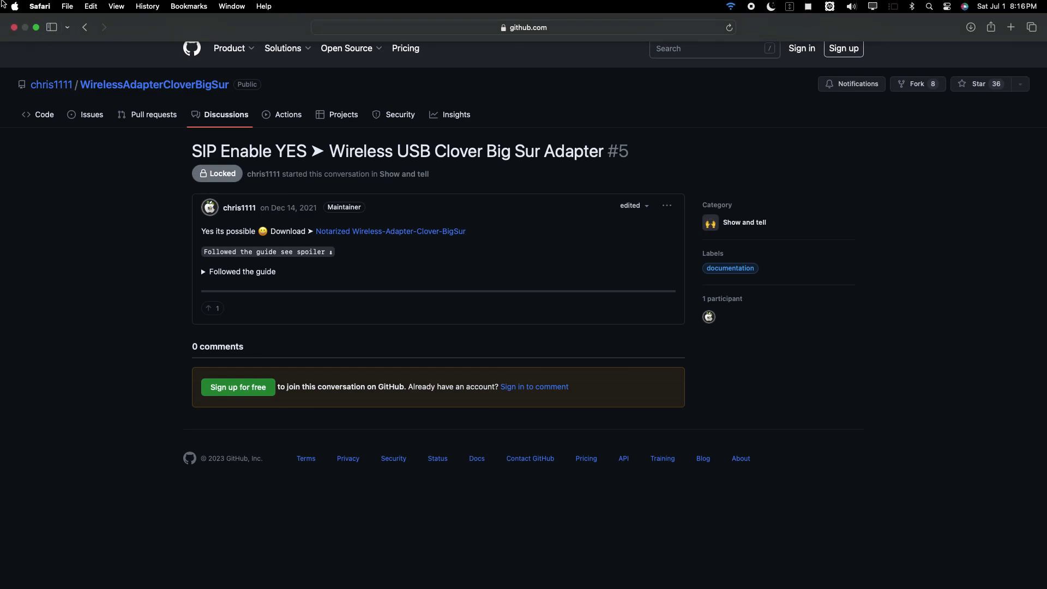
{"action": "key", "text": "ctrl+Left"}
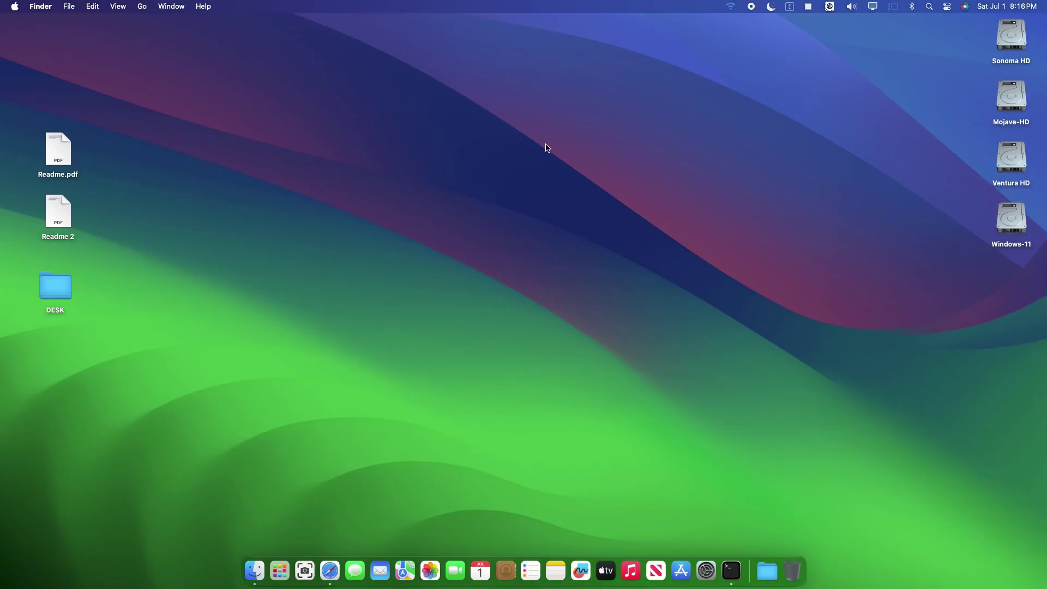